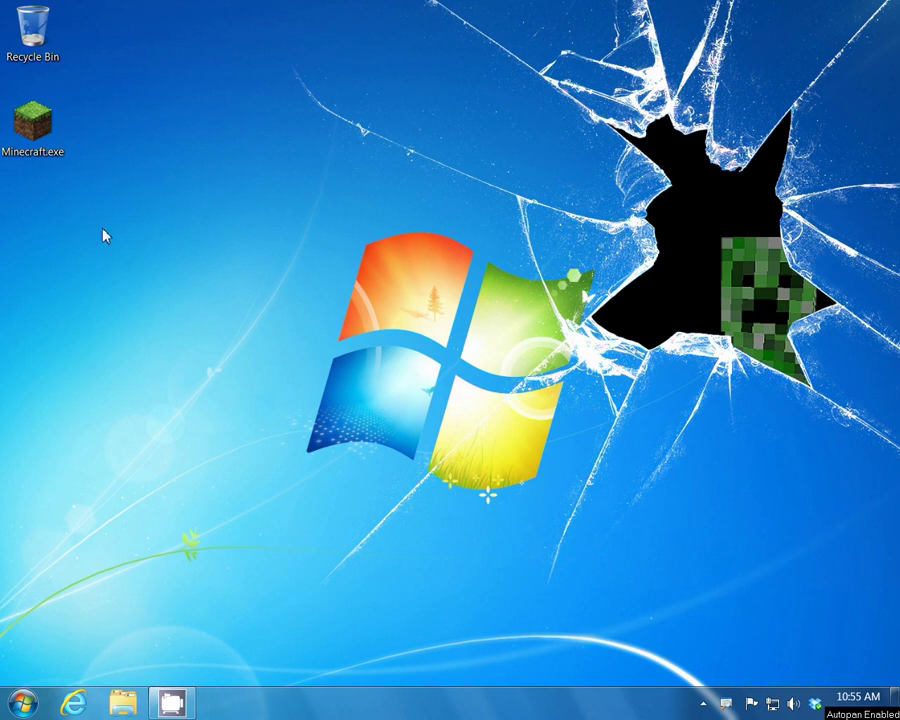
- Launch Minecraft.exe from the desktop and log in, bringing up the 'Bad video card drivers!' report
left_click(42, 126)
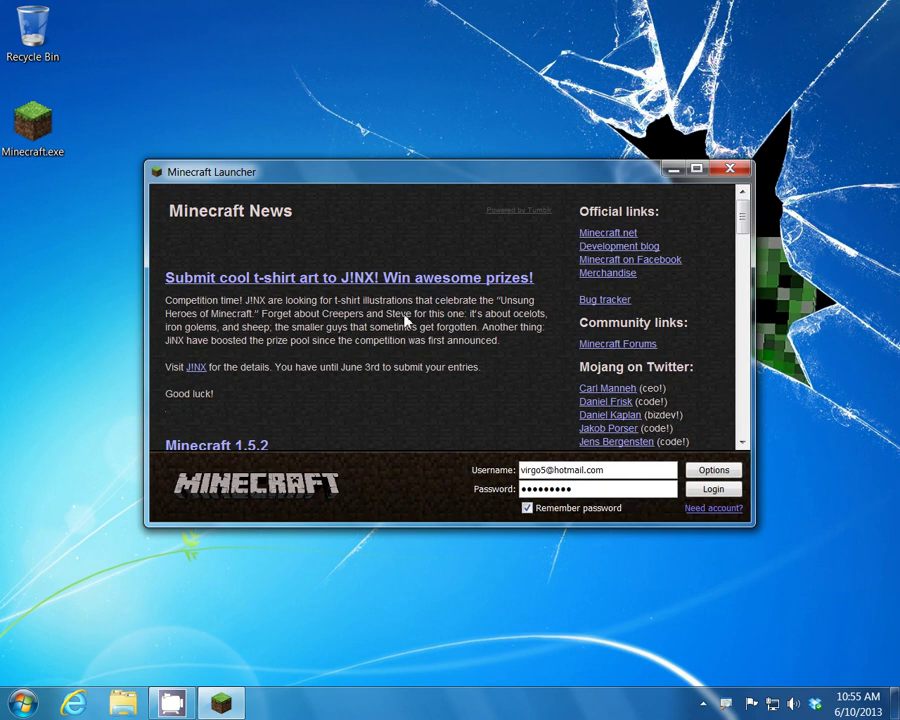
left_click(699, 489)
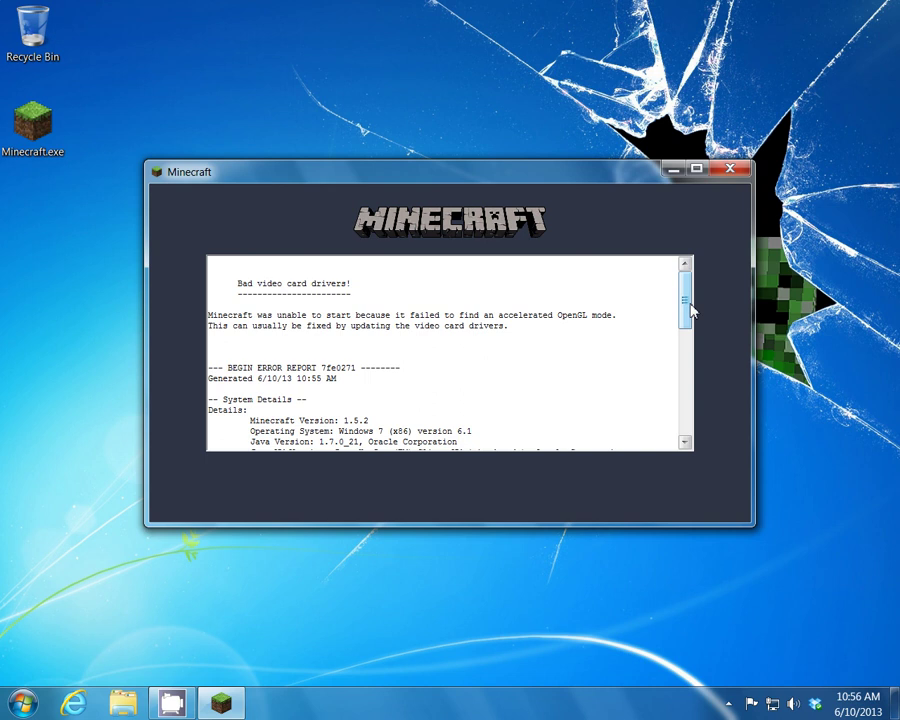
- Review the crash report's OpenGL NullPointerException and Vec3 Pool Size lines, then close the window
left_click_drag(690, 312, 692, 378)
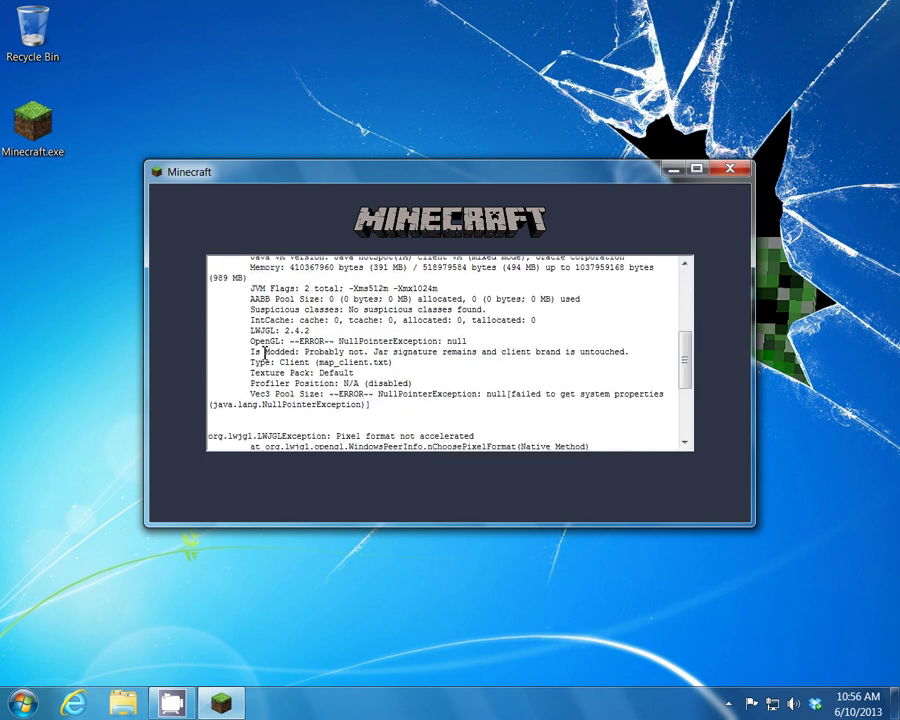
left_click_drag(251, 344, 474, 346)
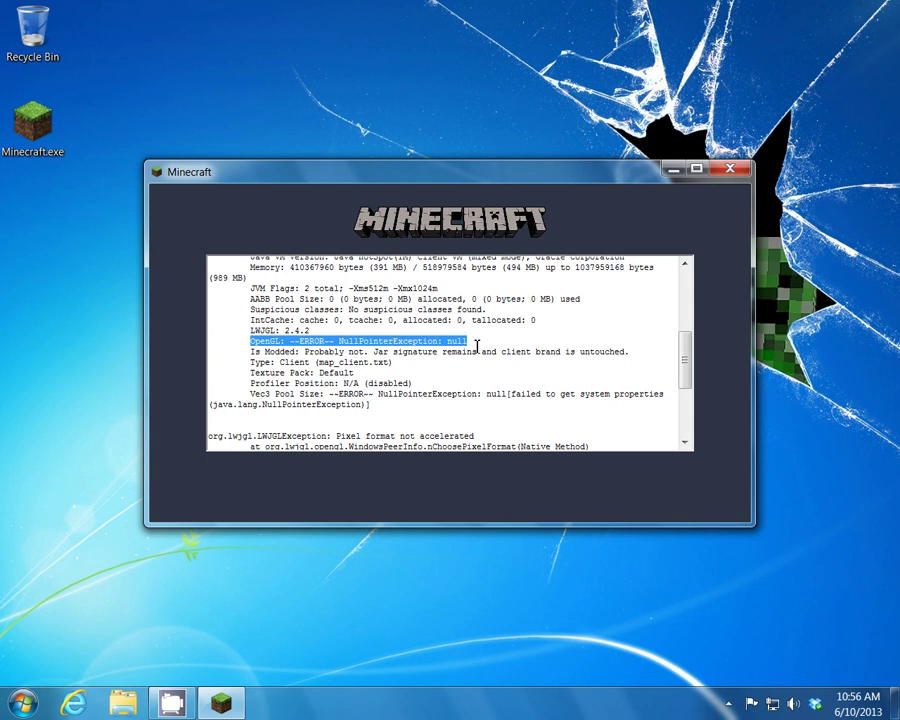
left_click(251, 394)
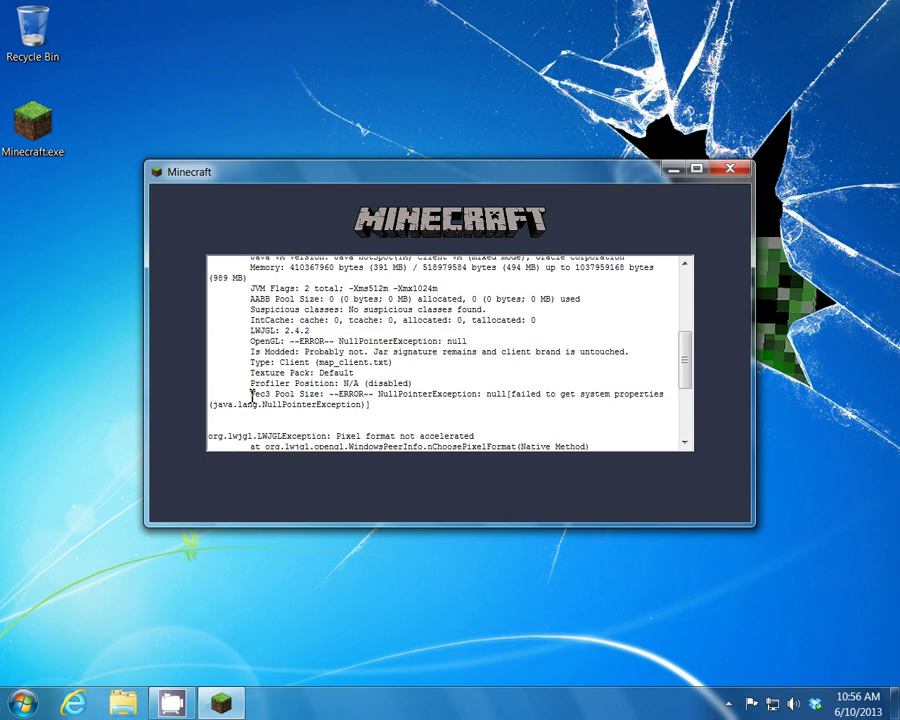
left_click_drag(251, 394, 433, 403)
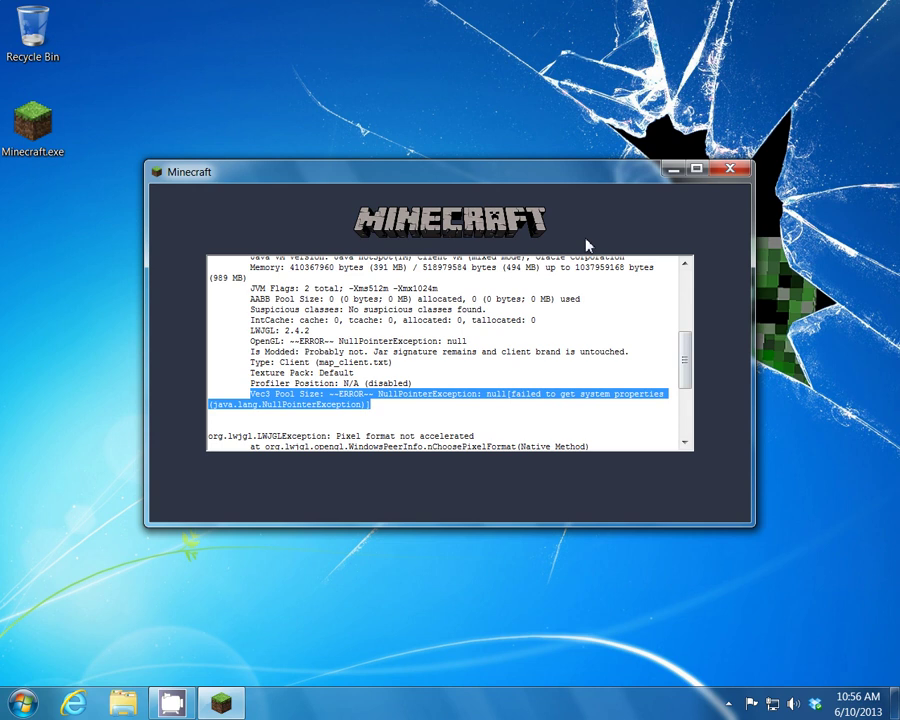
left_click(740, 175)
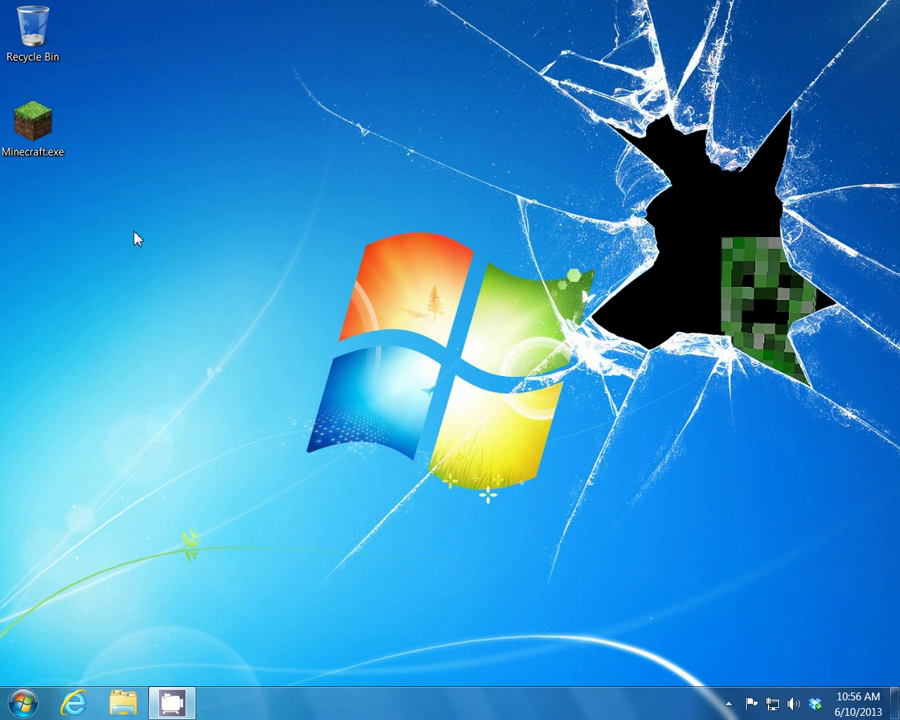
- Search Google for 'directx' and start downloading the DirectX End-User Runtime Web Installer
left_click(73, 706)
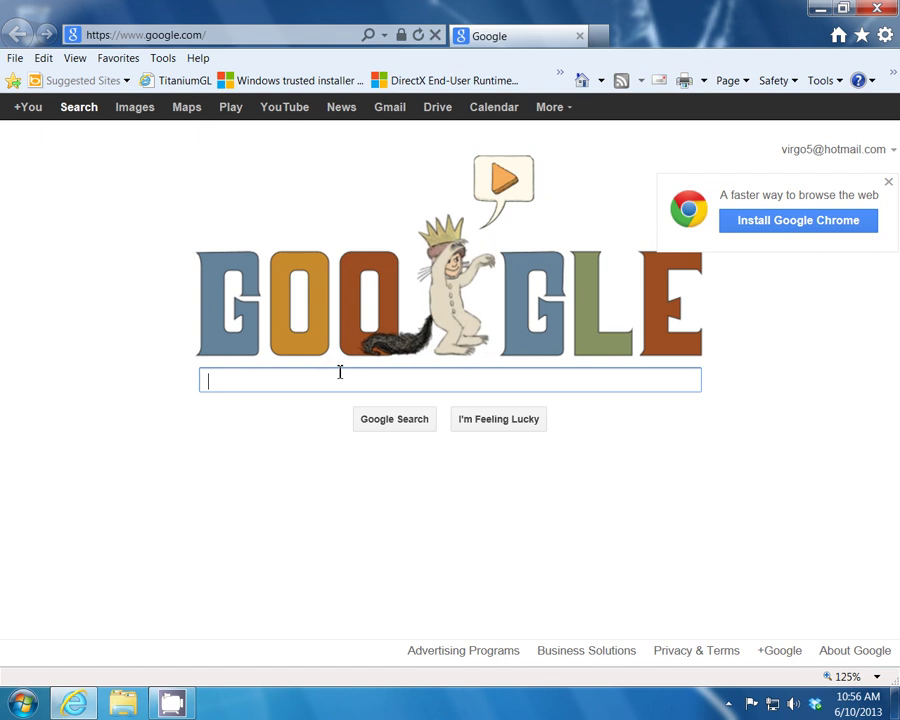
type("directx")
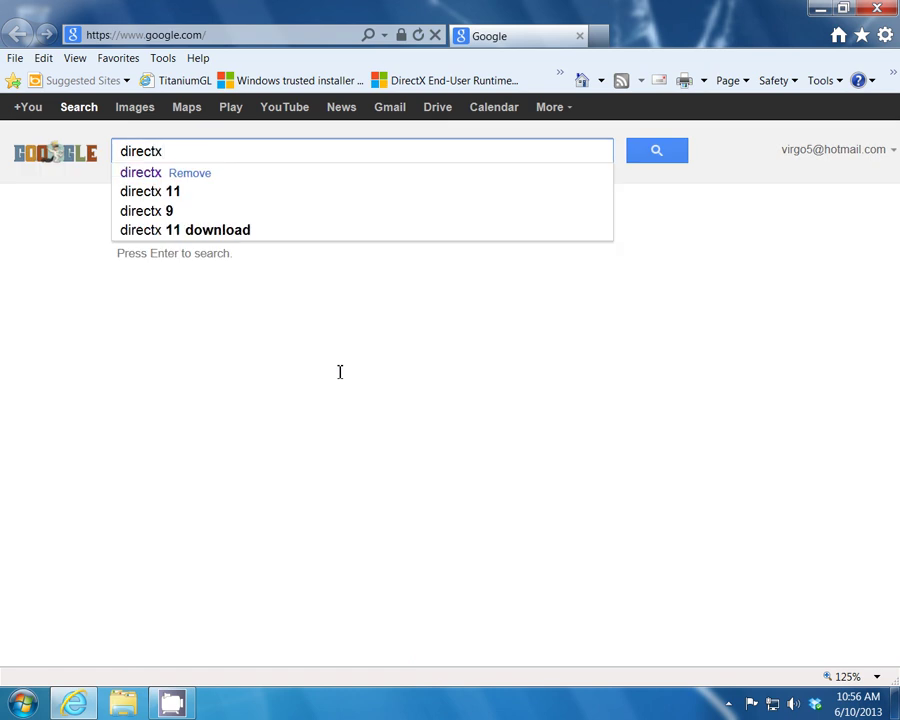
key("Return")
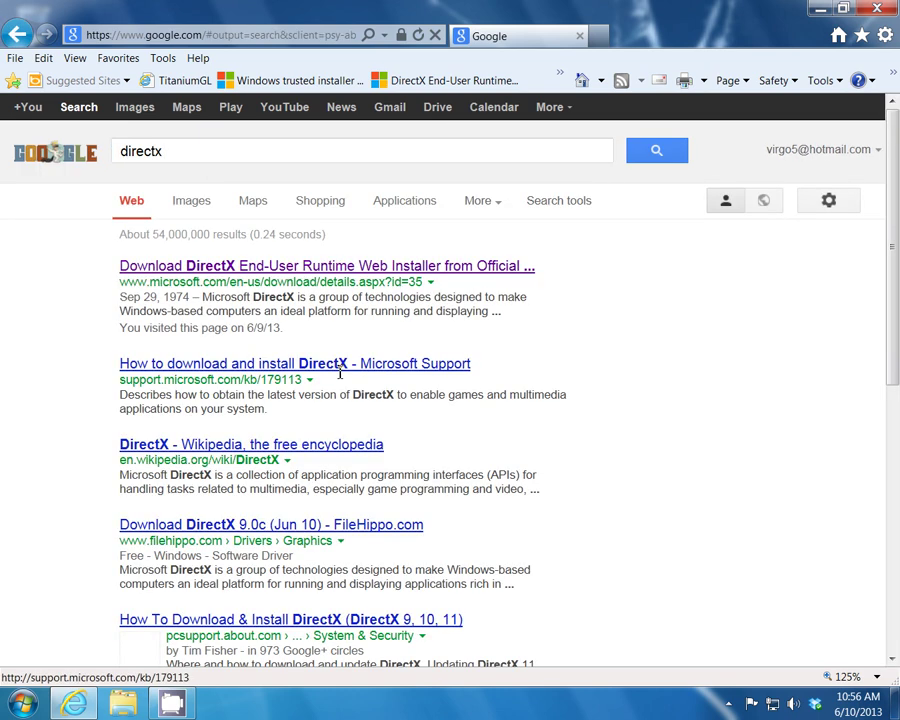
left_click(210, 272)
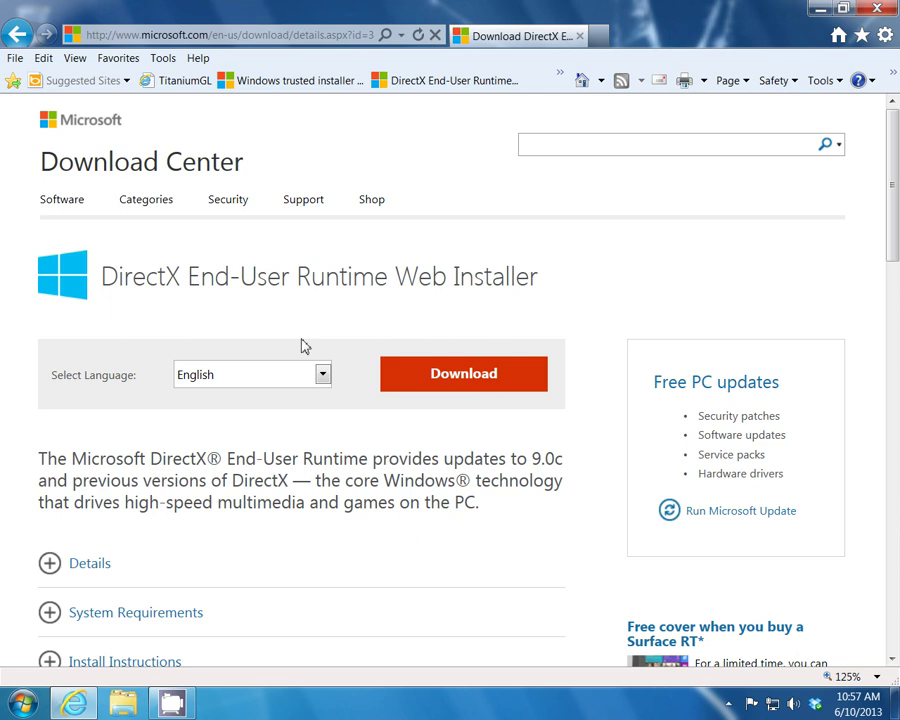
left_click(459, 382)
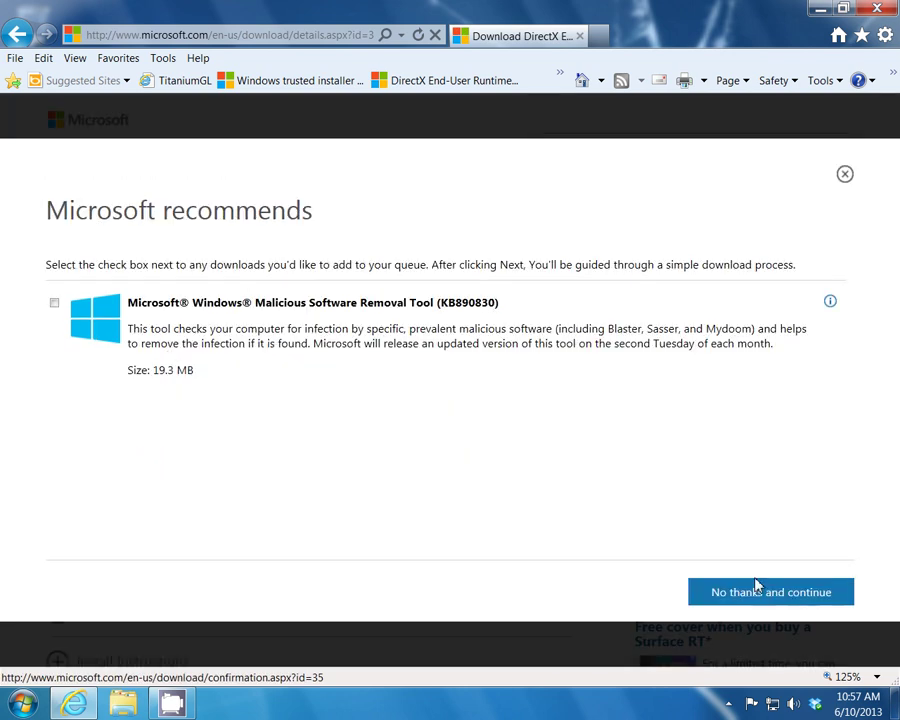
- Decline Microsoft's recommended extra downloads and continue to the DirectX installer
left_click(777, 595)
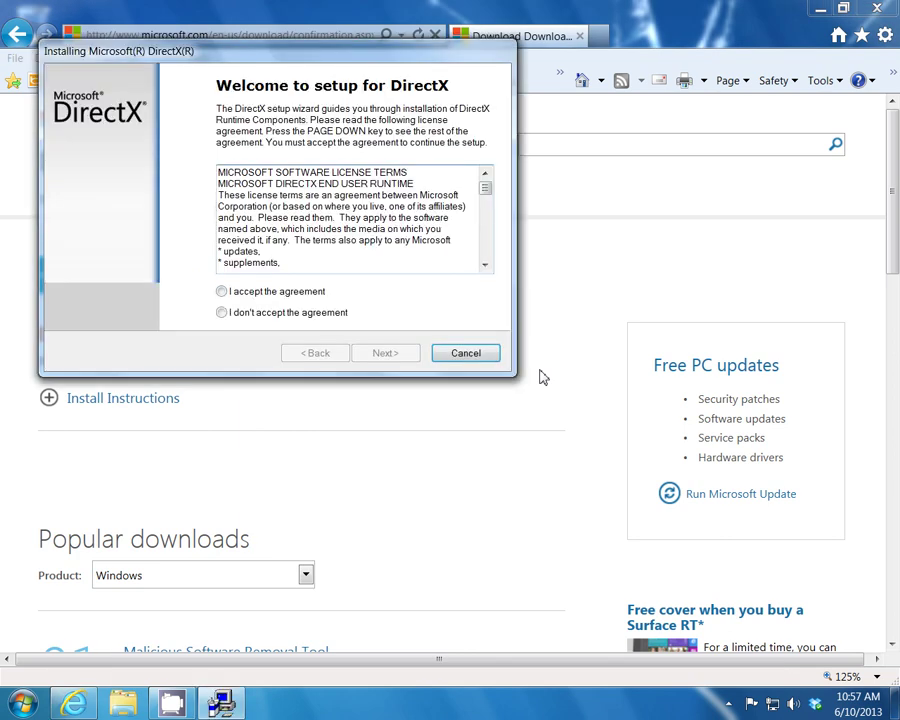
- Accept the DirectX license, opt out of the Bing Bar, and run the installation
left_click(318, 294)
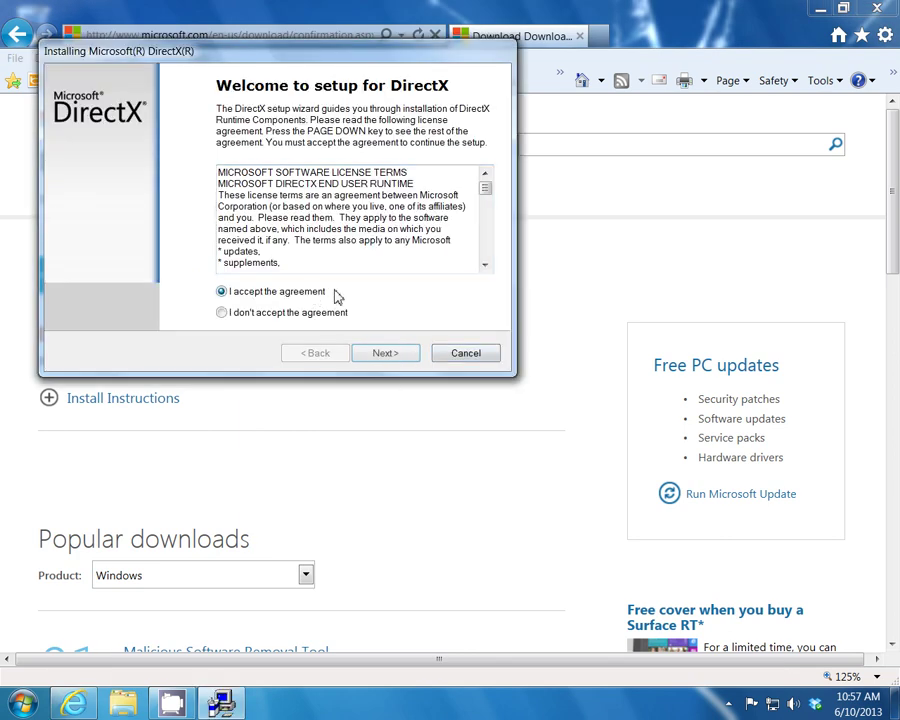
left_click(385, 354)
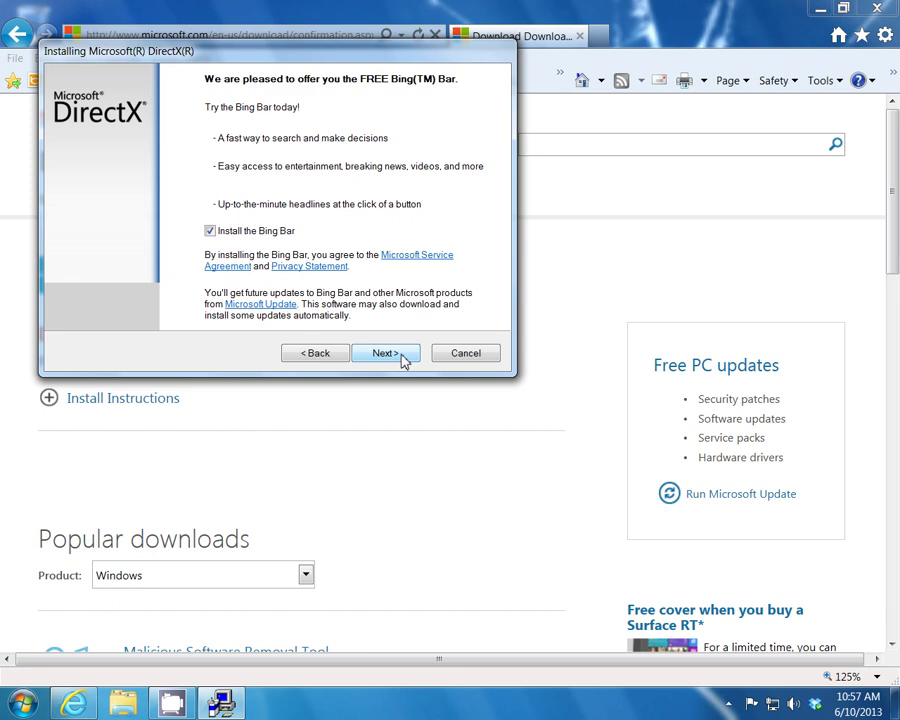
left_click(208, 231)
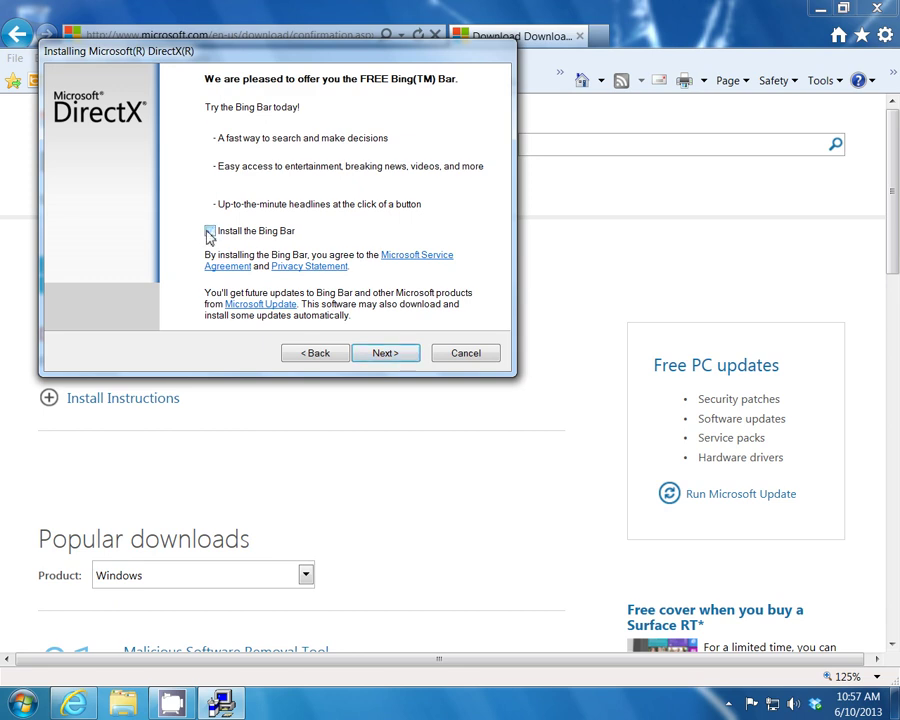
left_click(385, 354)
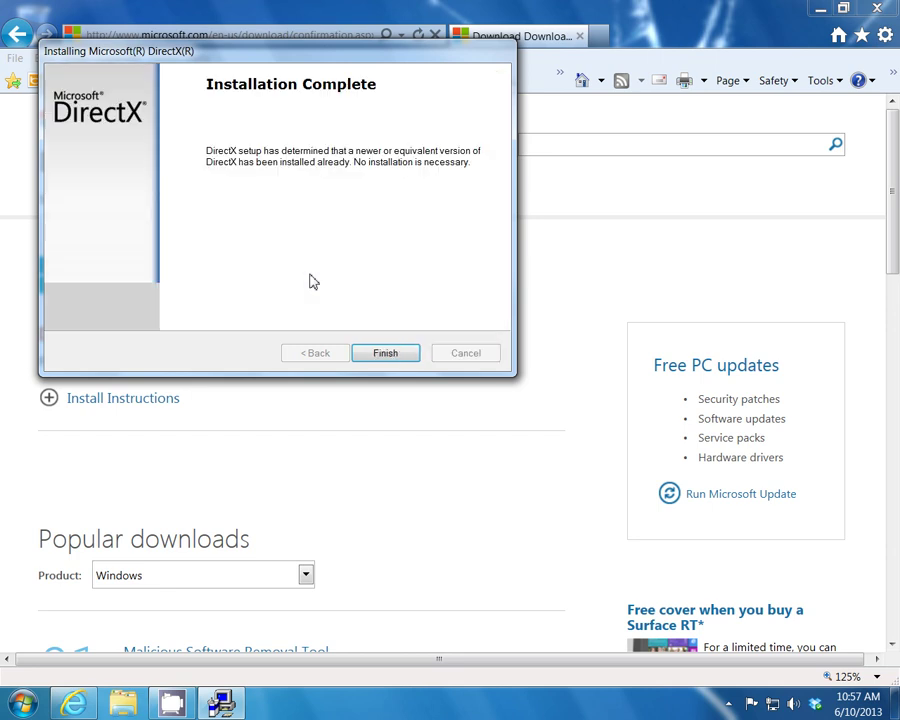
- Finish the DirectX setup and close Internet Explorer
left_click(395, 355)
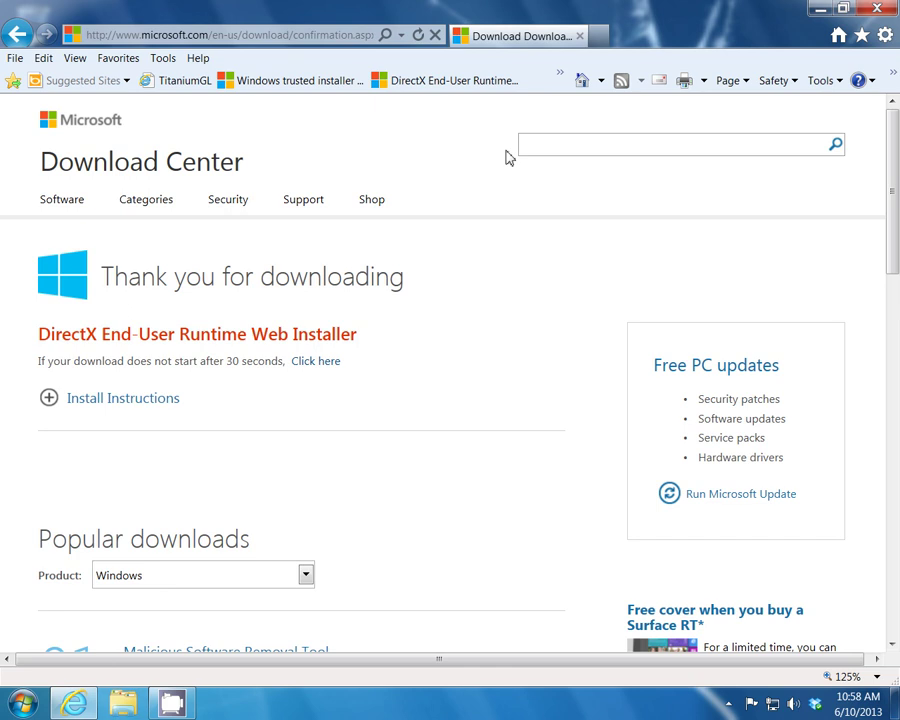
left_click(287, 40)
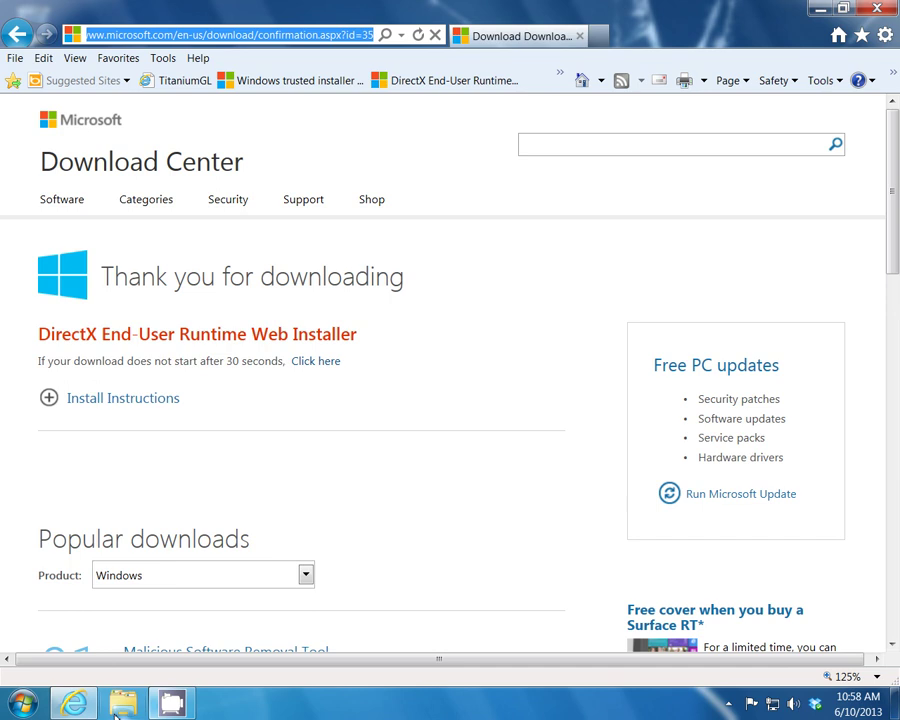
left_click(887, 13)
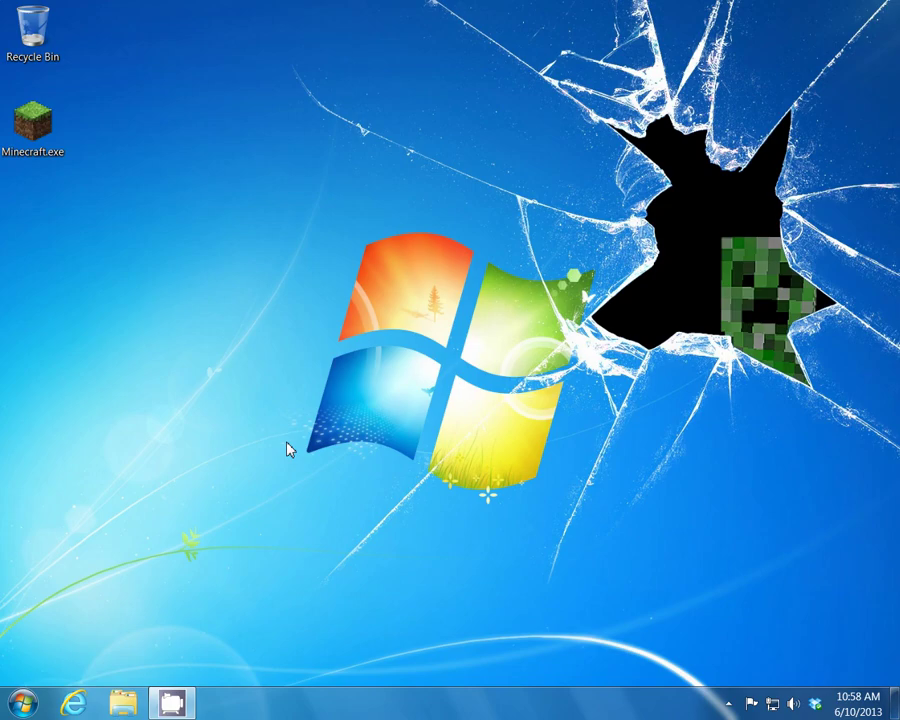
- Browse in Windows Explorer to C:\Windows\System32
left_click(128, 706)
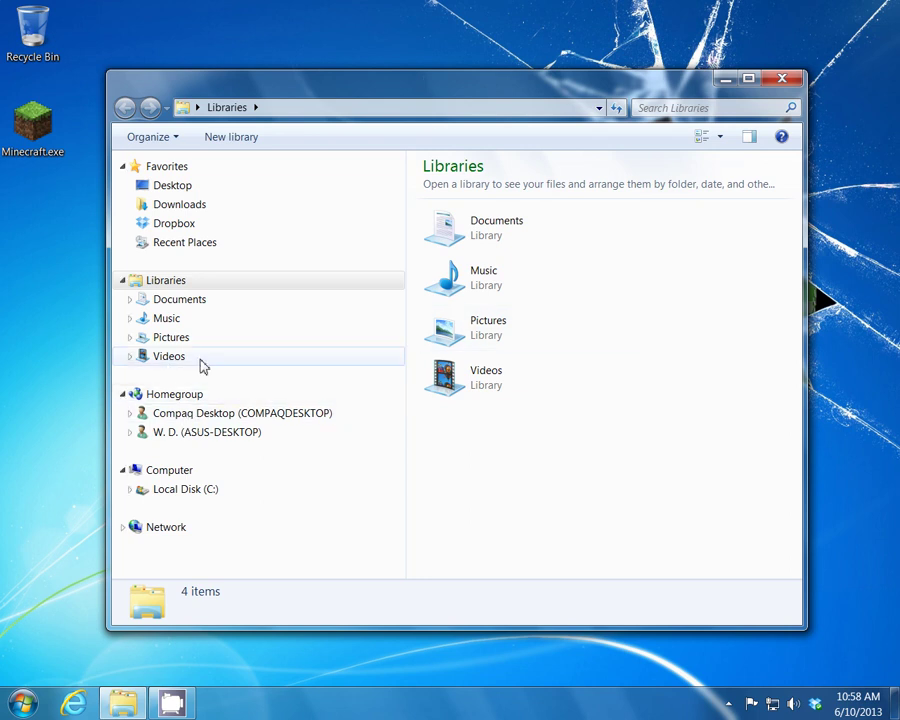
left_click(199, 491)
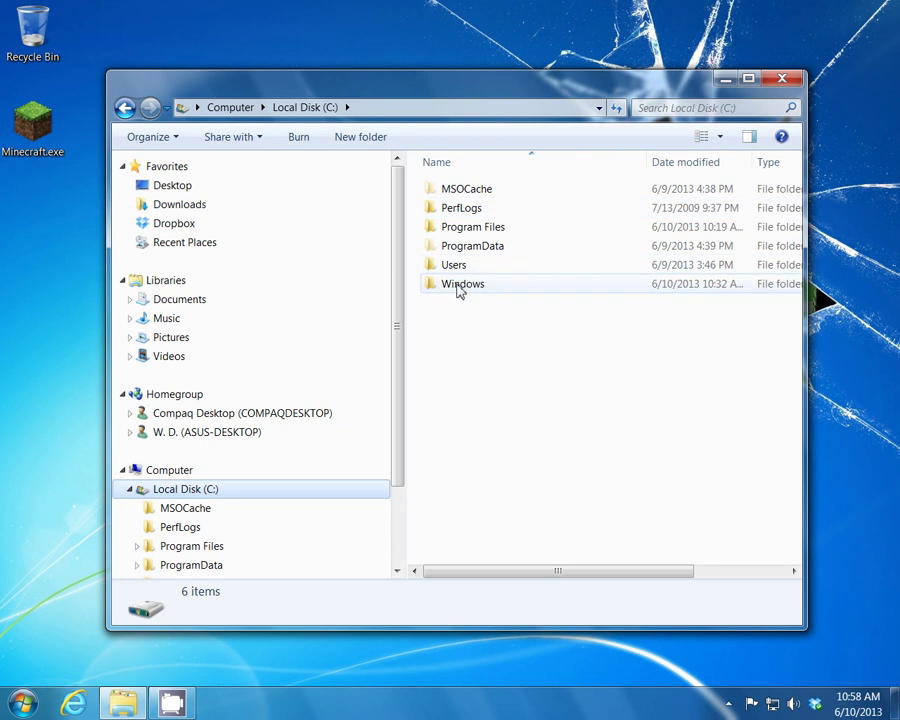
mouse_move(460, 291)
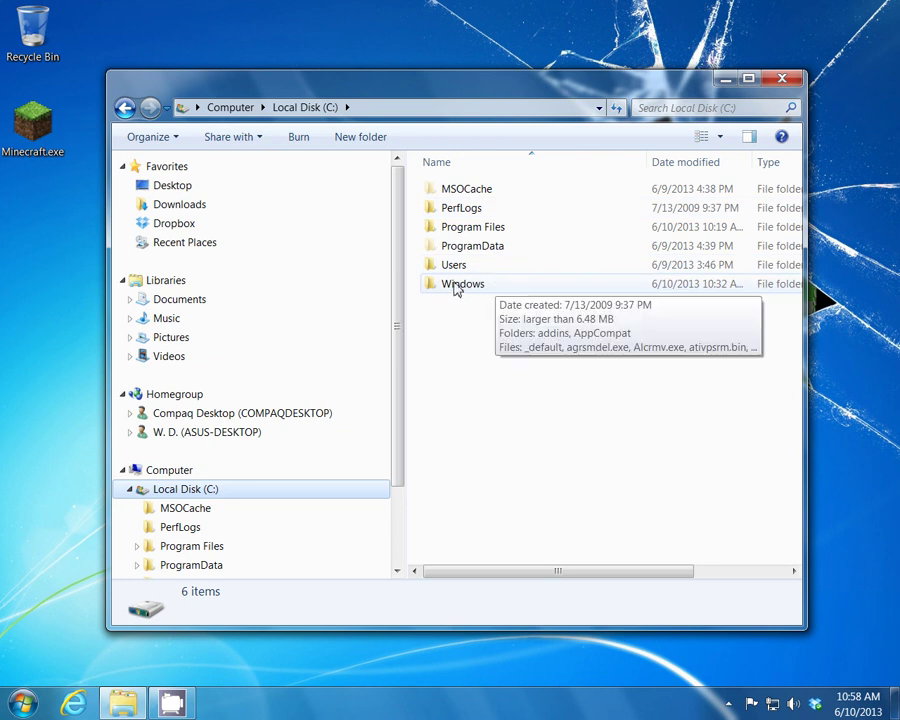
double_click(462, 285)
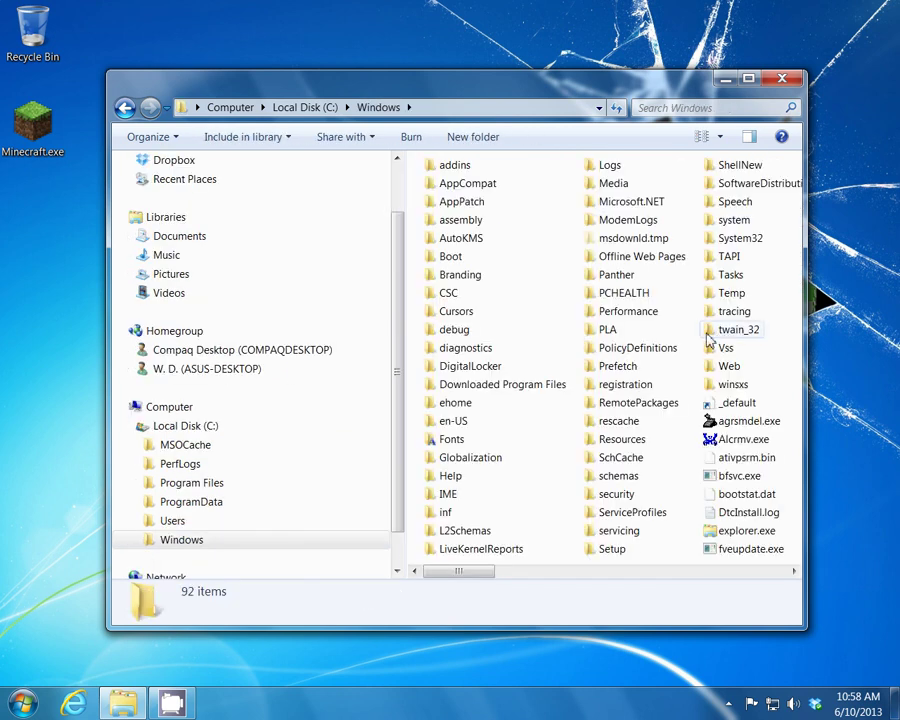
left_click(740, 240)
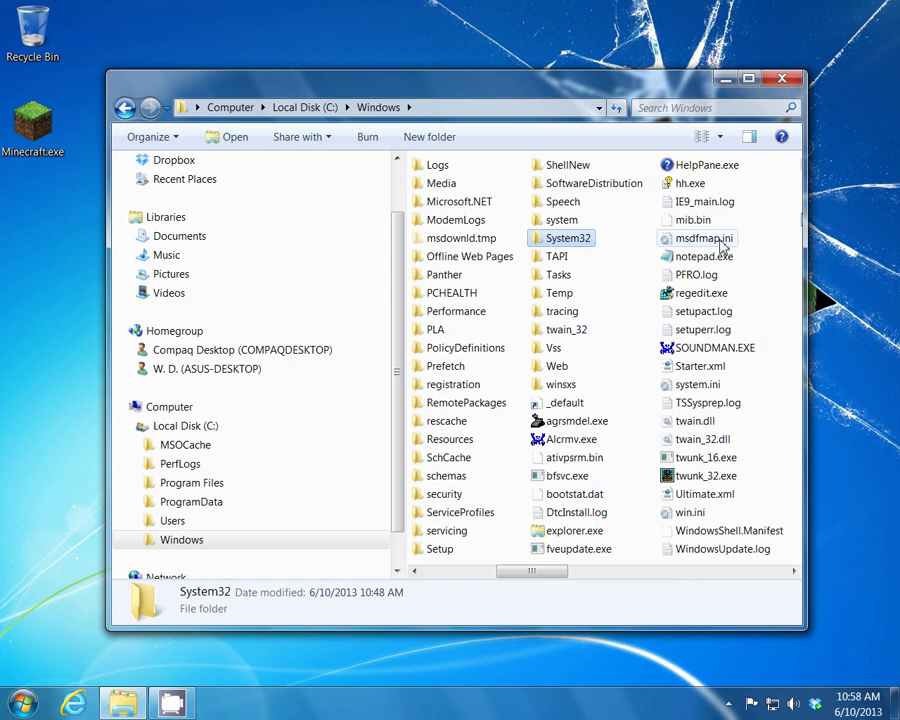
double_click(568, 240)
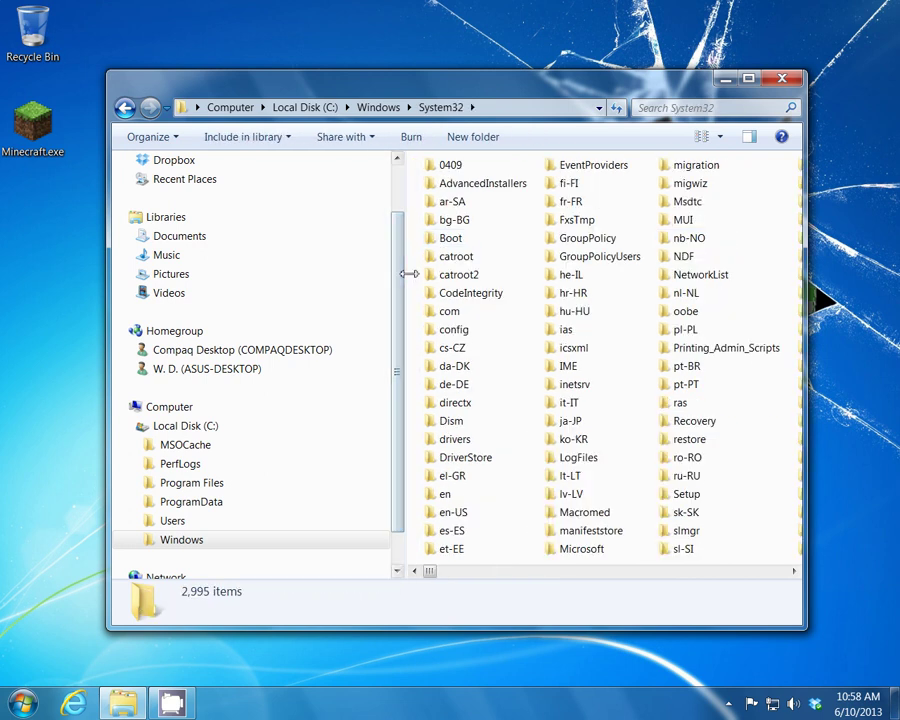
- Check opengl32.dll's version (6.1.7600.16385) in the file list, then close the window
left_click_drag(409, 273, 281, 273)
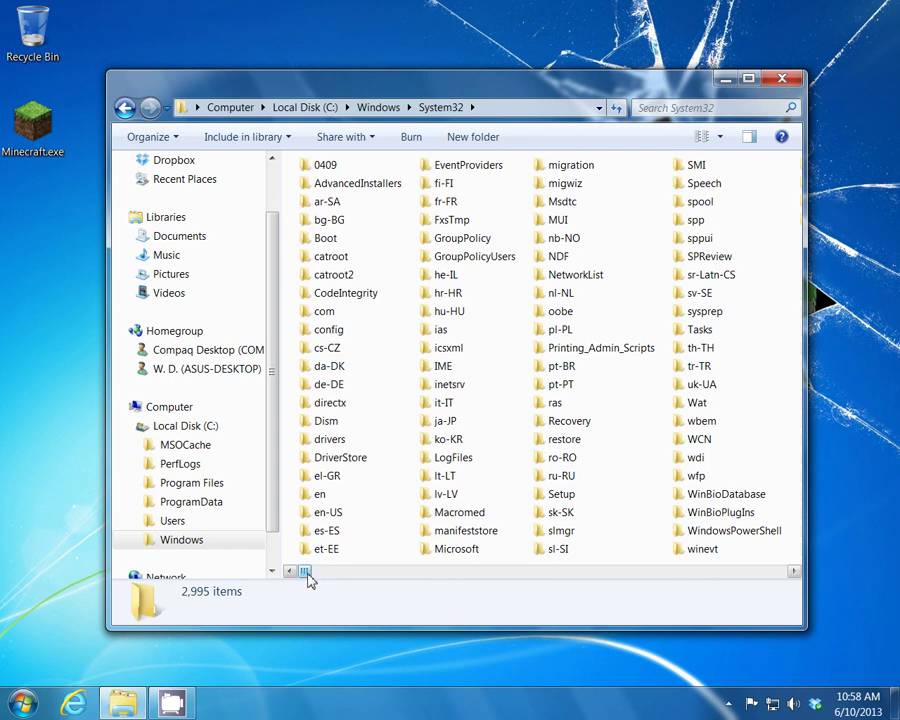
left_click_drag(309, 580, 610, 591)
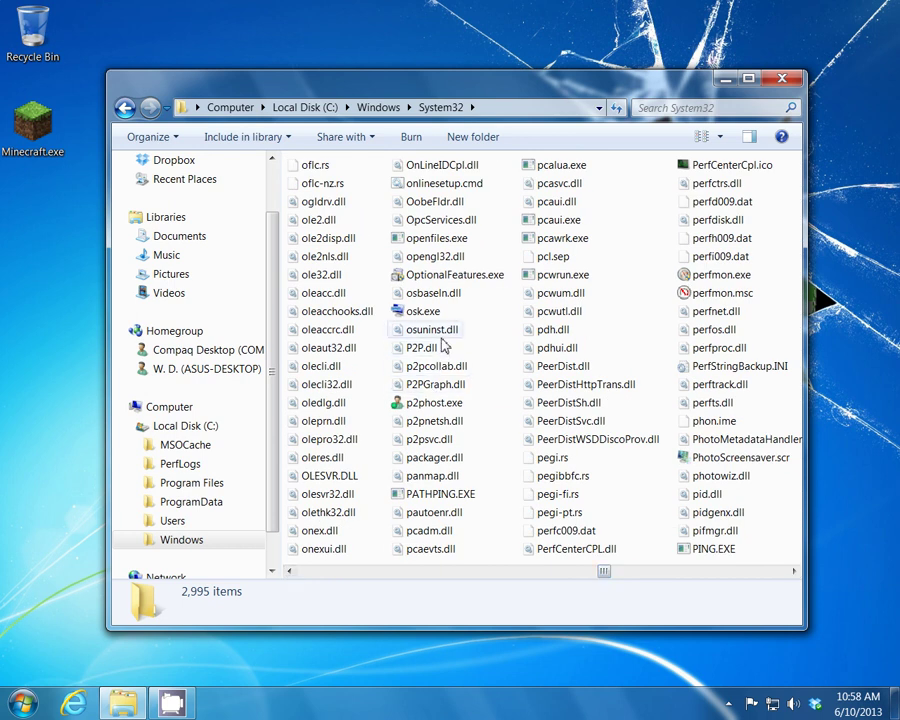
left_click(440, 256)
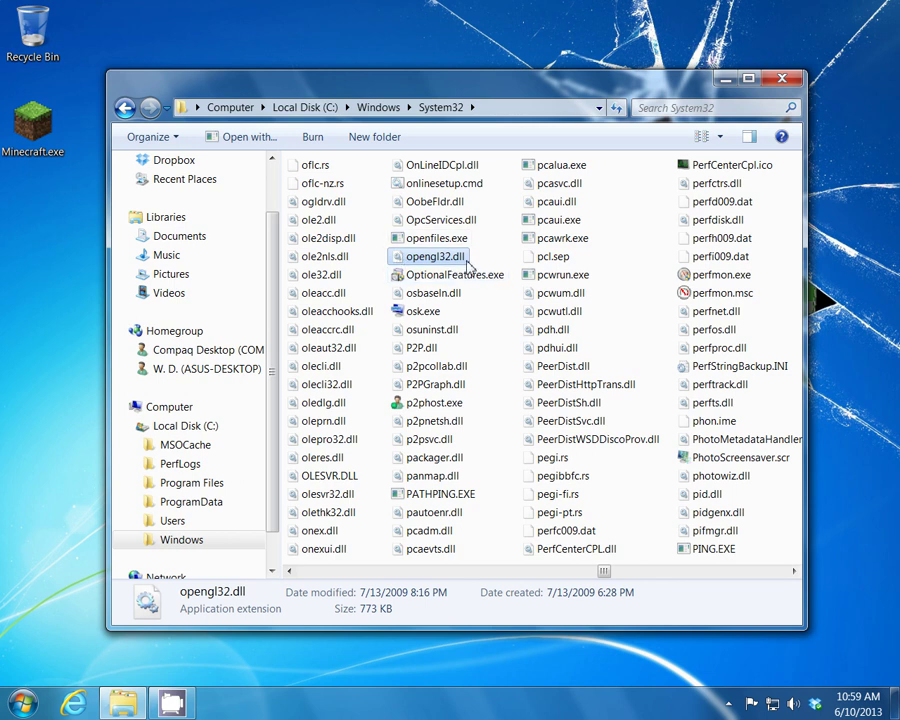
mouse_move(468, 265)
left_click(782, 78)
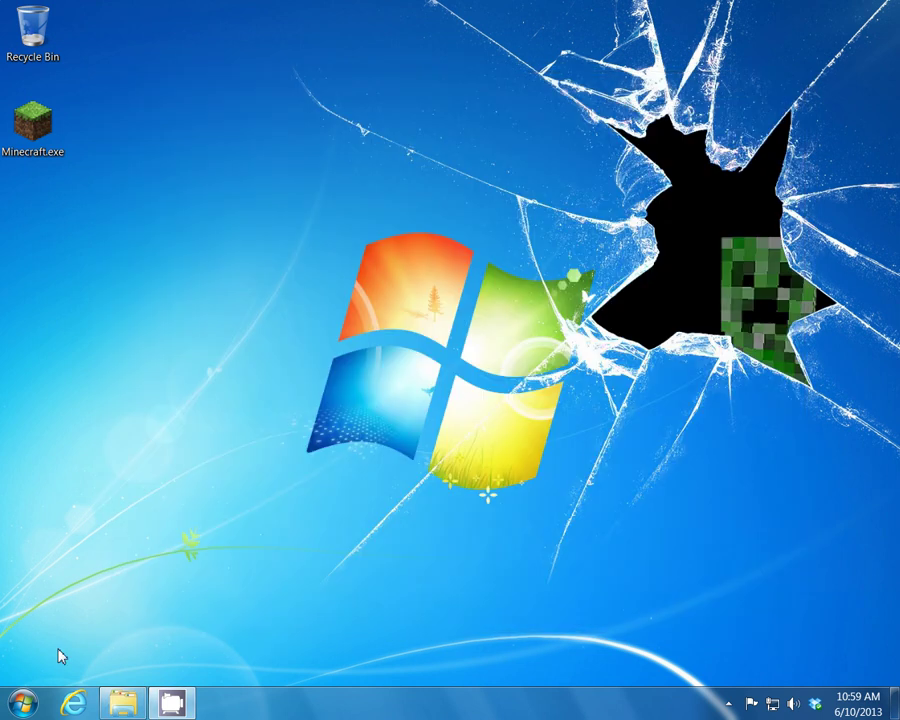
- Search 'titaniumgl' from Internet Explorer's address bar and open the legend.uw.hu TitaniumGL page
left_click(73, 703)
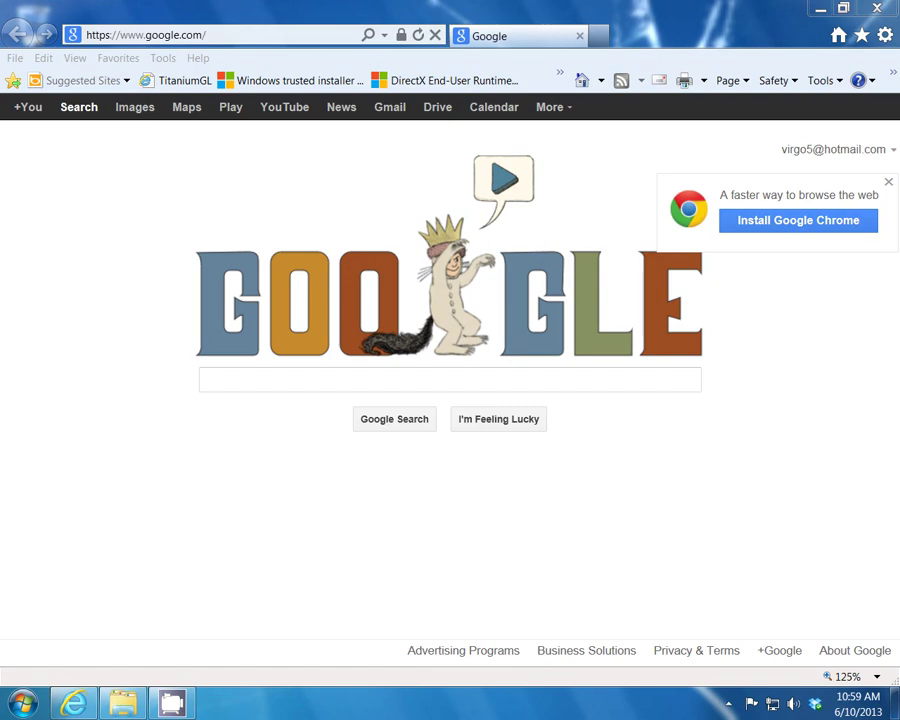
left_click(311, 74)
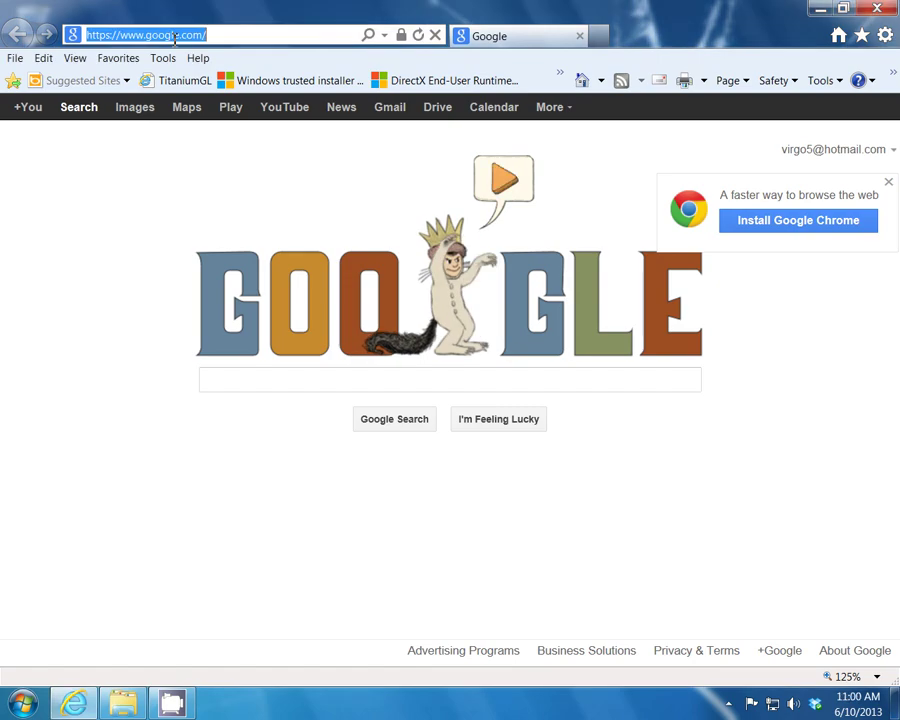
type("titaniu")
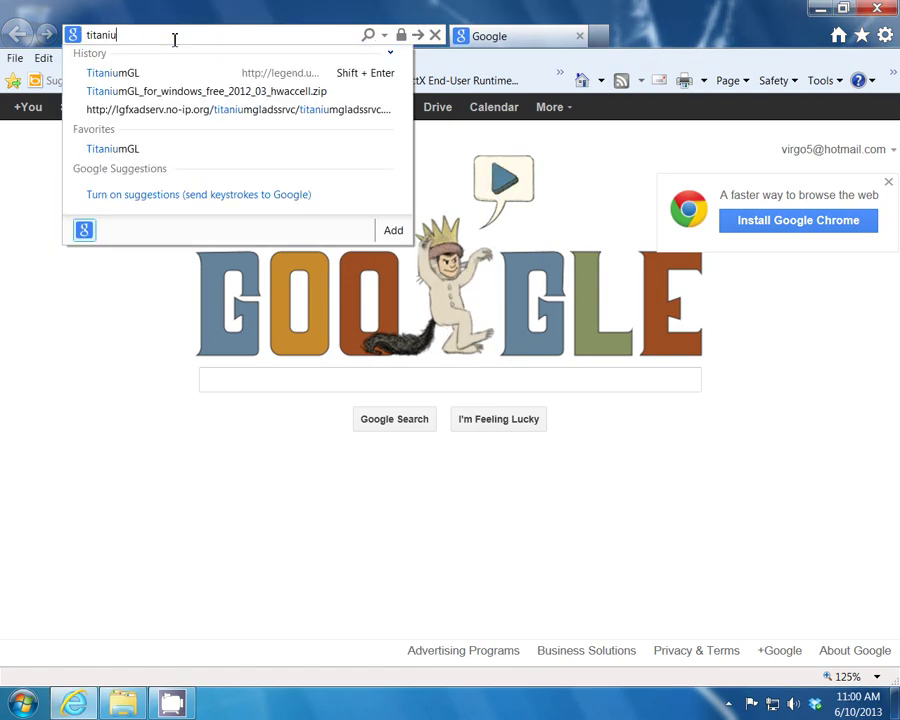
type("mgl")
key("Return")
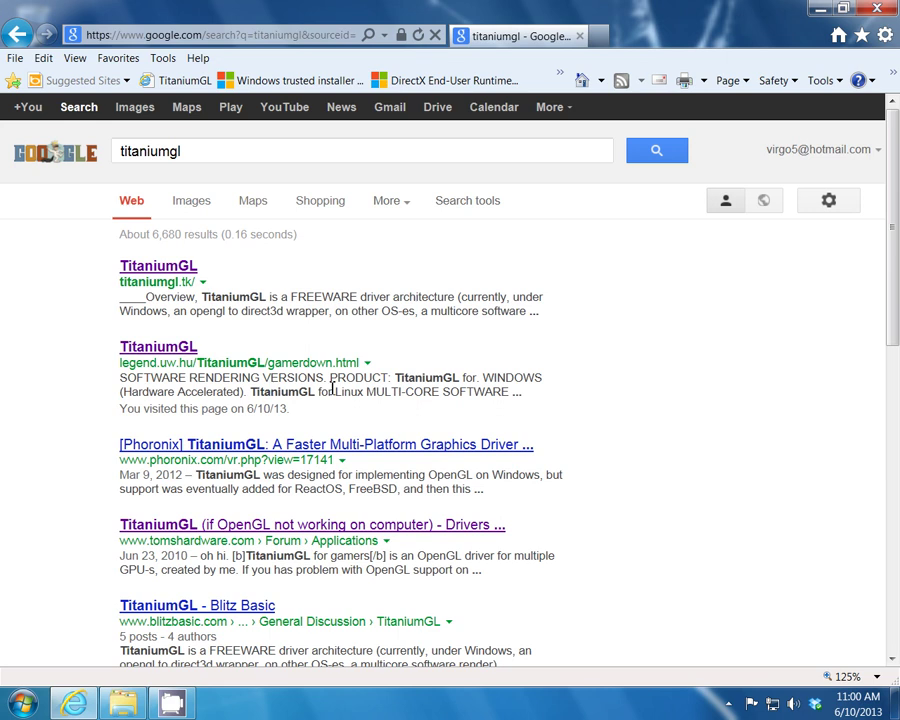
left_click(176, 356)
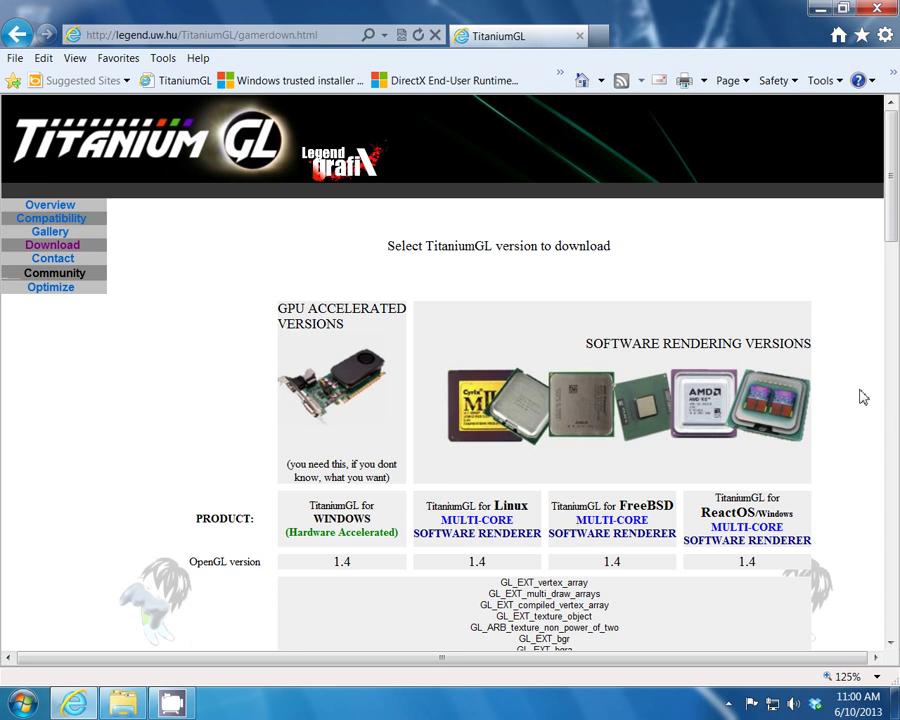
- Download the Windows version's TitaniumGL_for_windows_free_2012_03_hwaccell.zip, choosing Save as
scroll(863, 397, "down", 3)
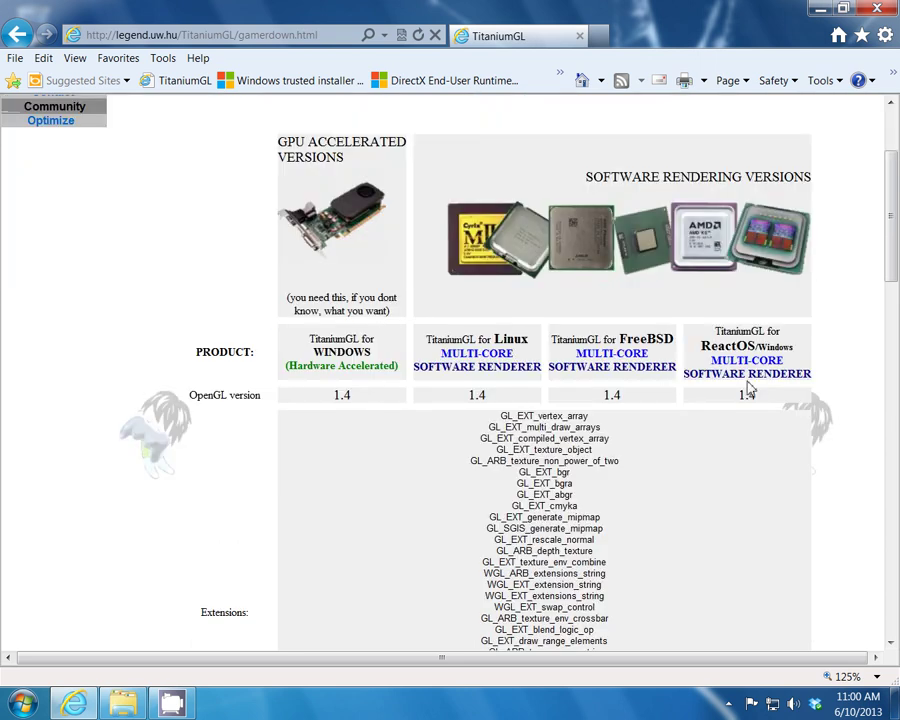
scroll(810, 410, "down", 11)
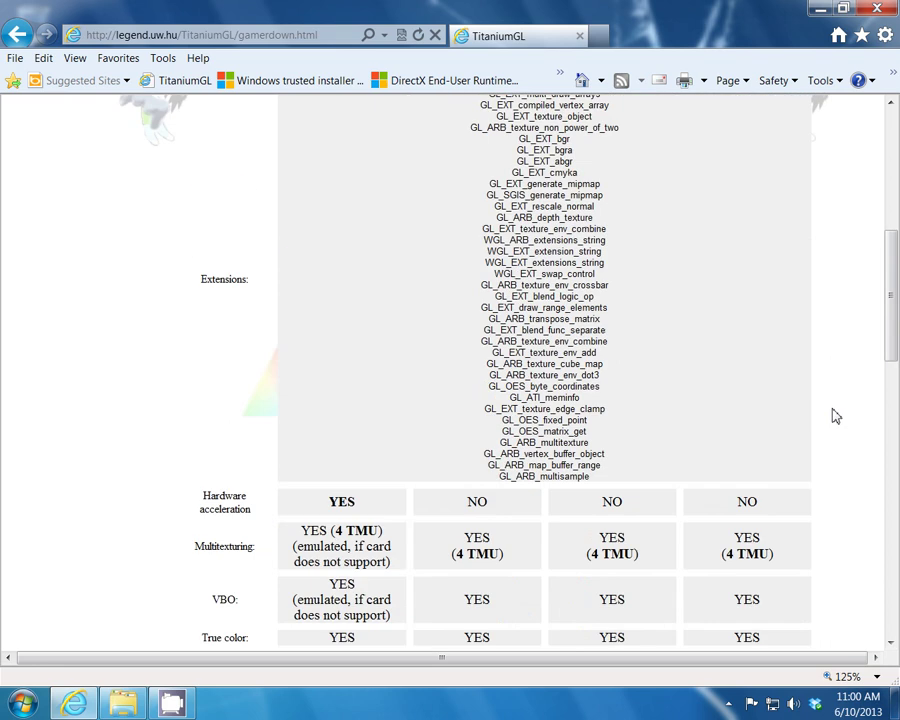
scroll(835, 416, "down", 6)
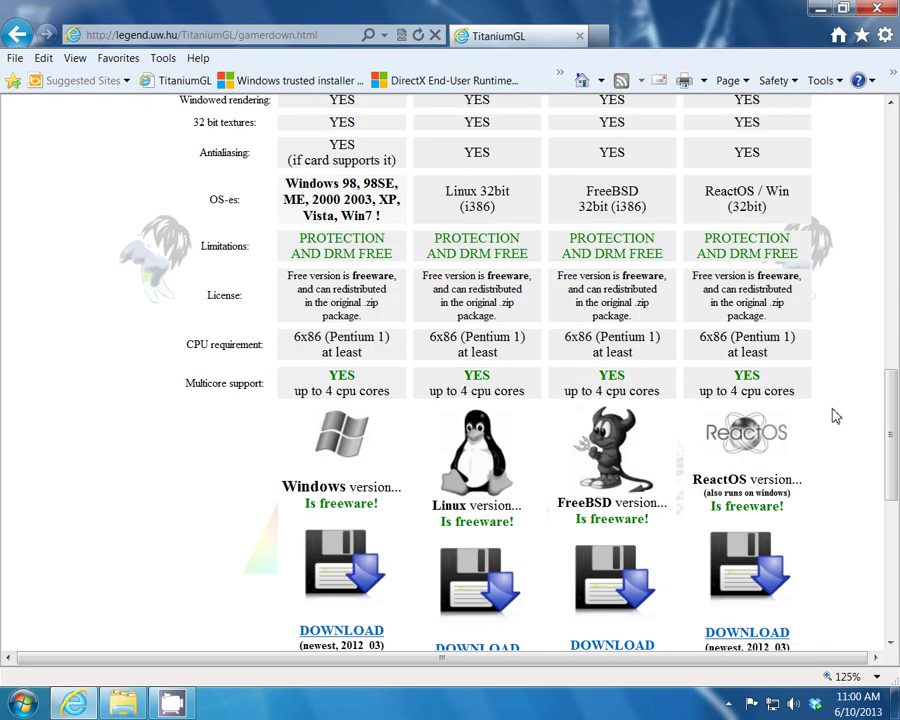
scroll(835, 416, "down", 2)
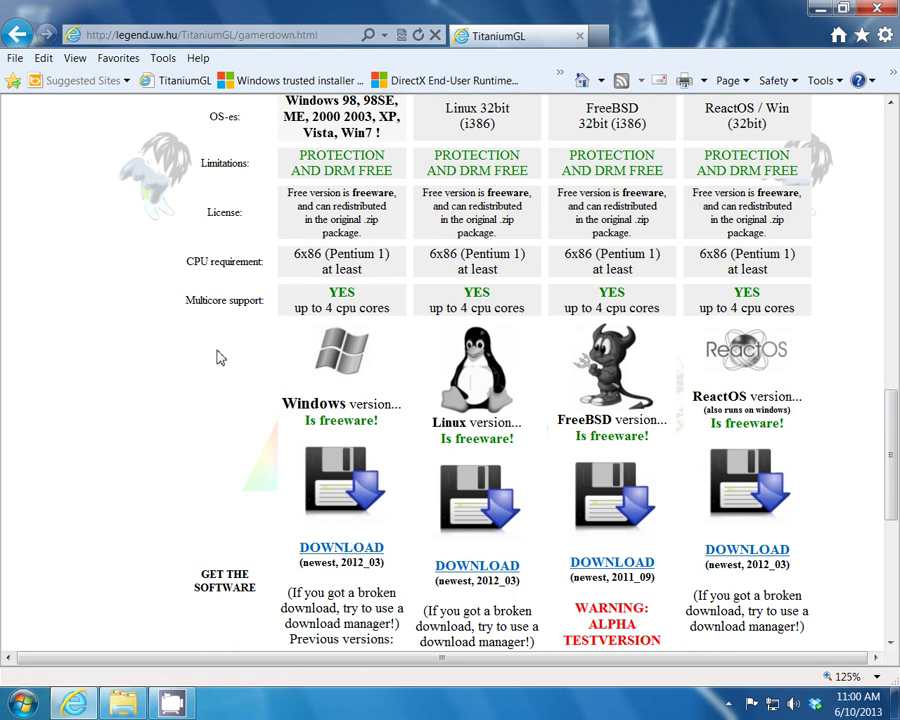
scroll(250, 354, "up", 2)
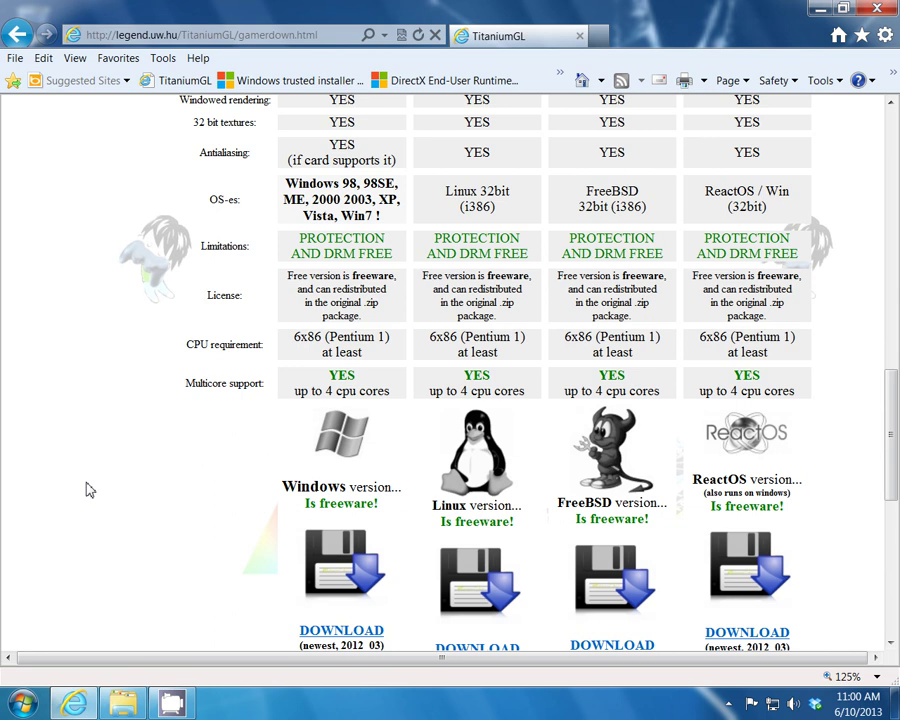
scroll(86, 489, "down", 2)
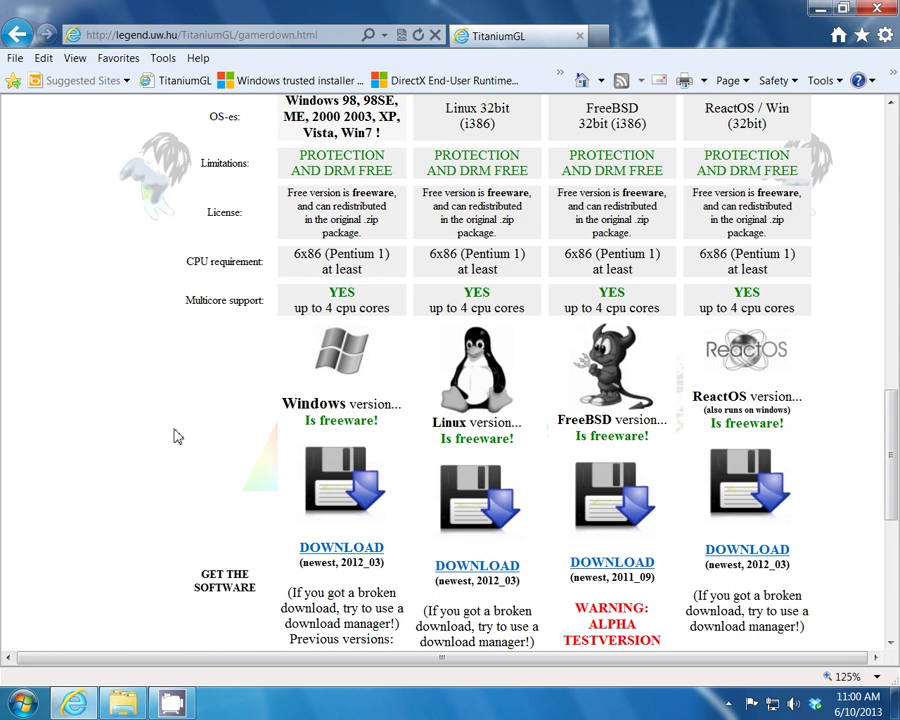
left_click(340, 549)
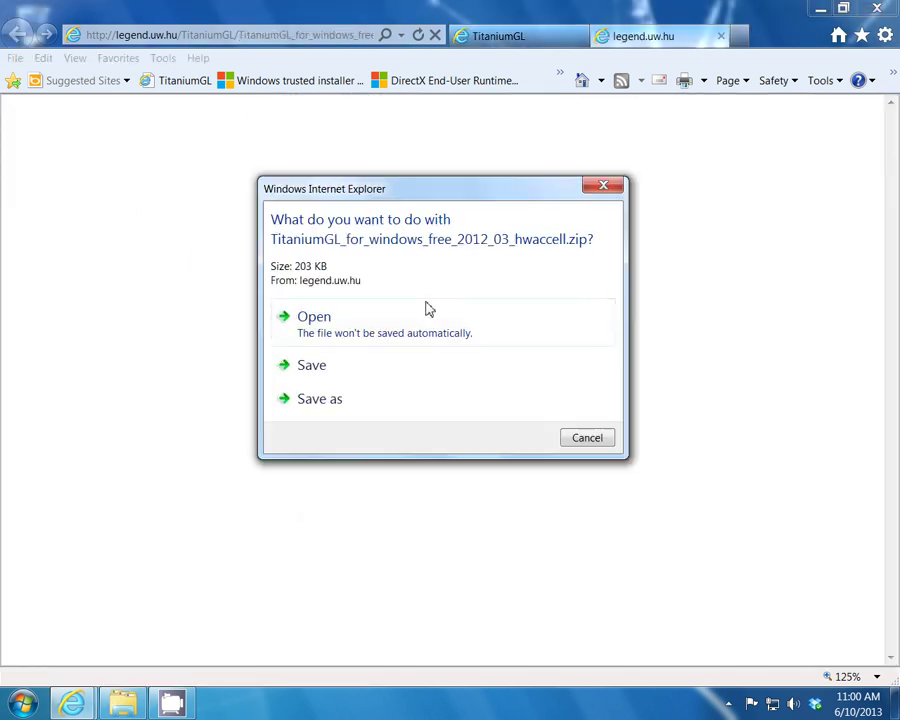
left_click(331, 402)
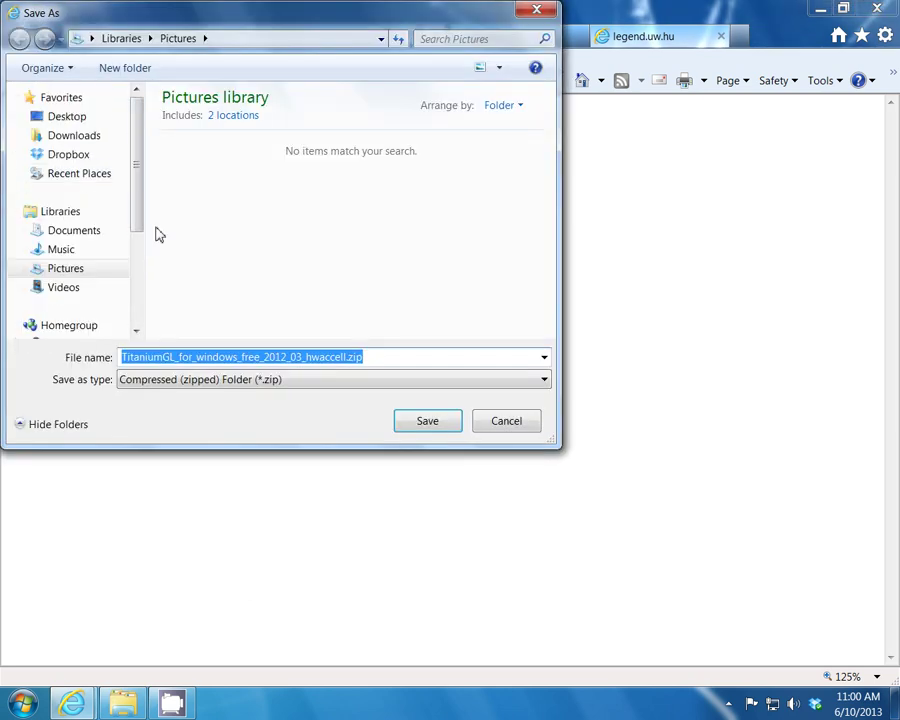
- Save the TitaniumGL zip to the Desktop, dismiss the download notice, and close Internet Explorer
left_click(80, 123)
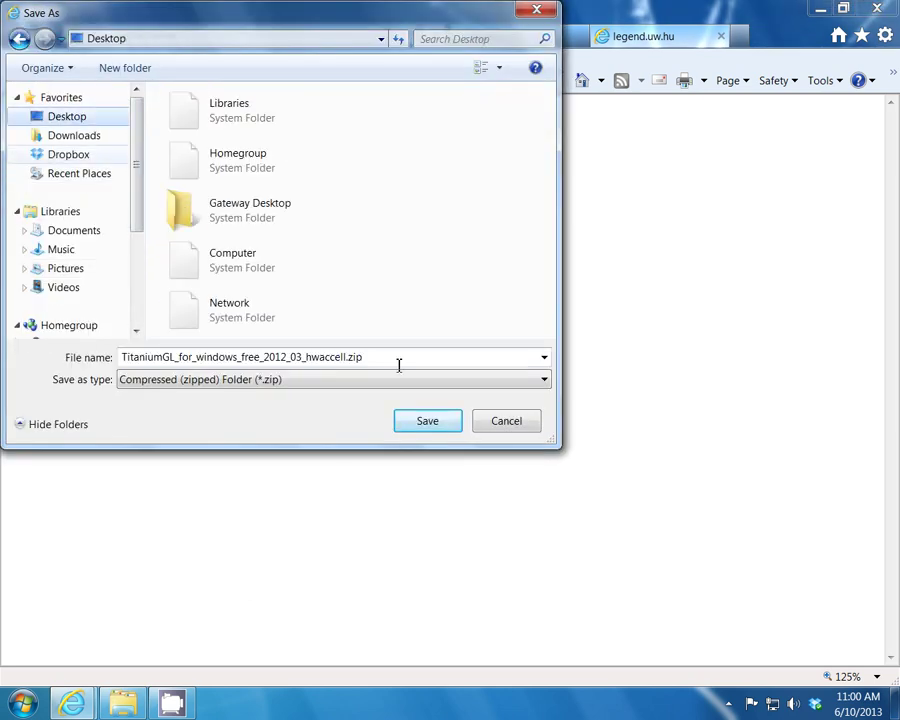
left_click(427, 421)
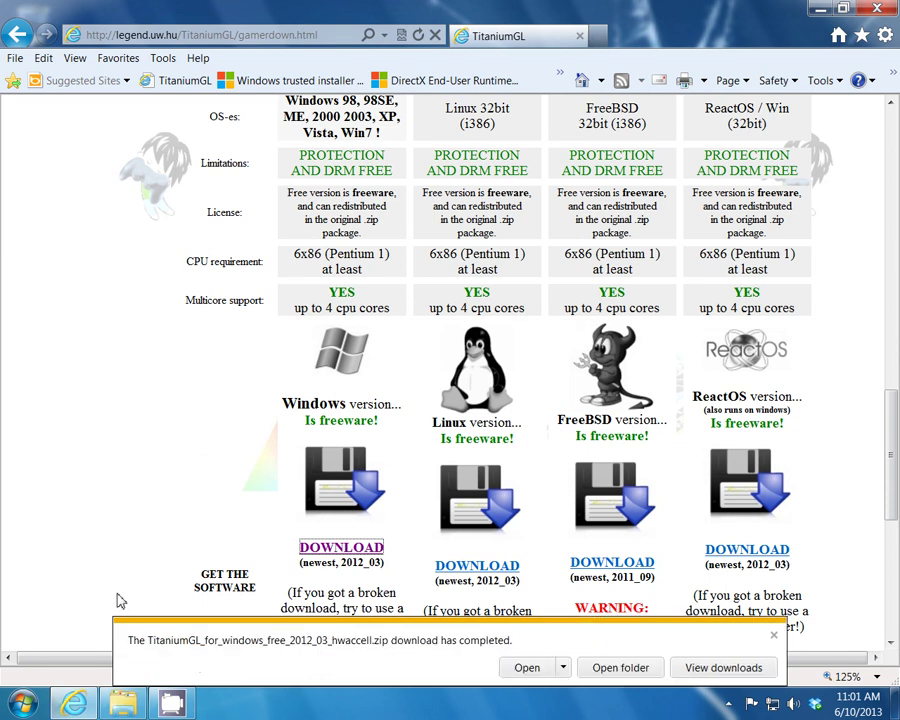
left_click(775, 637)
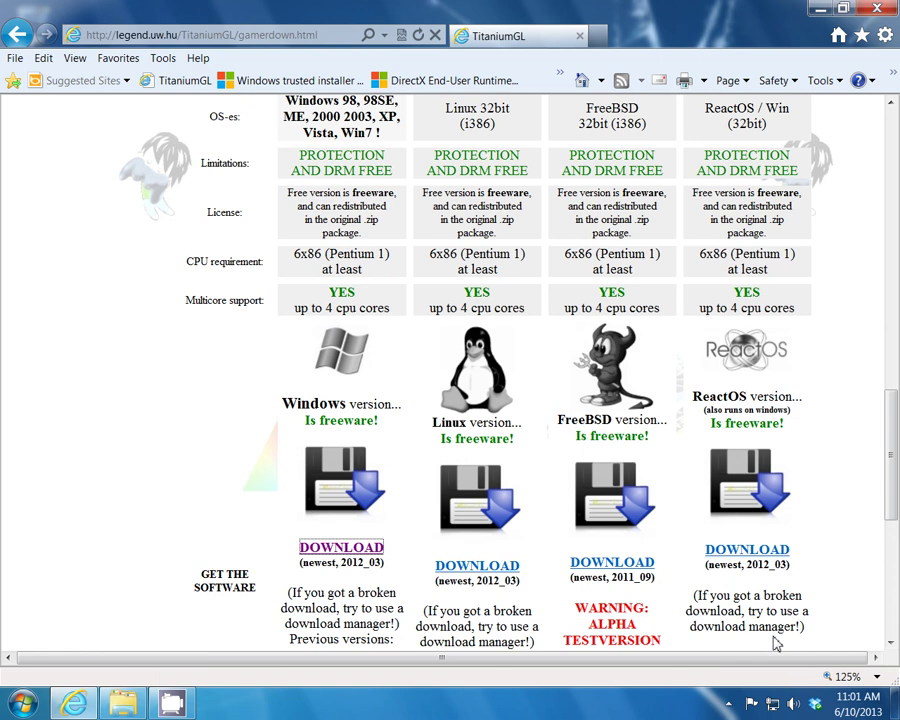
left_click(886, 9)
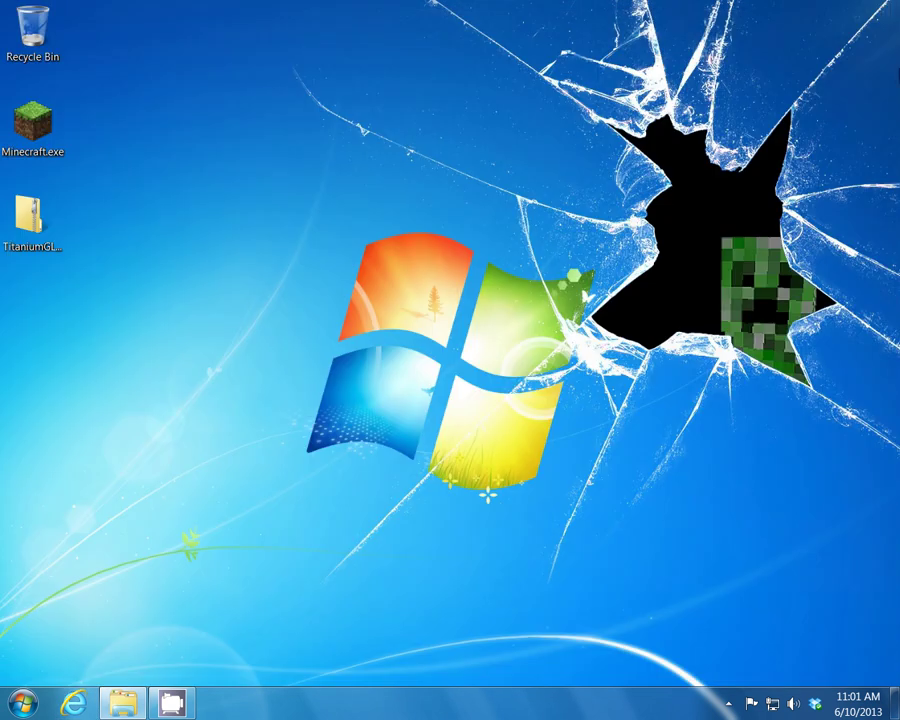
- Extract the TitaniumGL zip into the suggested desktop folder and close both windows
double_click(40, 230)
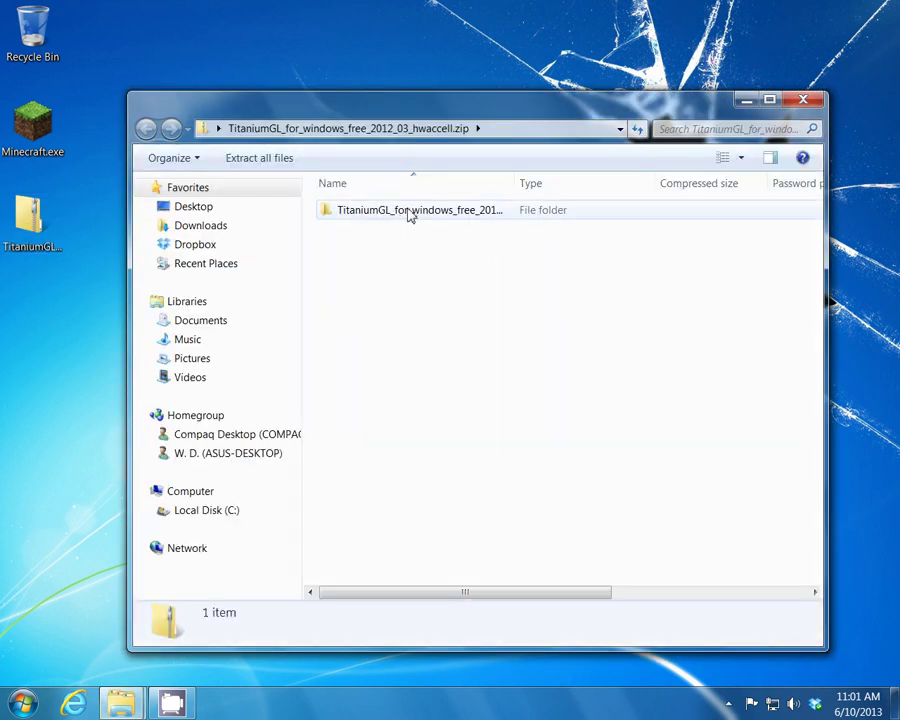
left_click(279, 160)
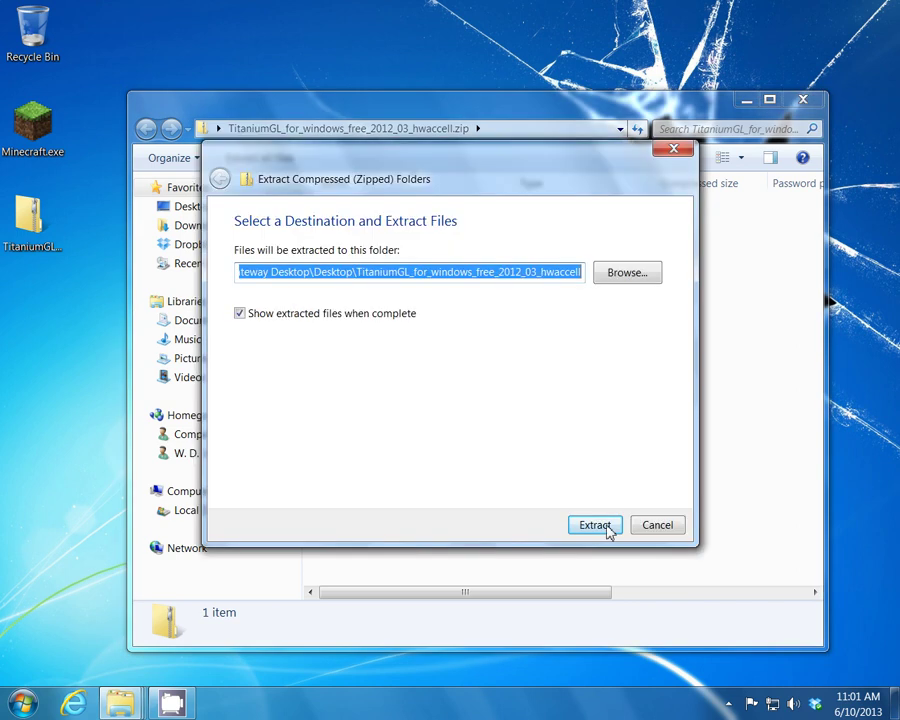
left_click(608, 530)
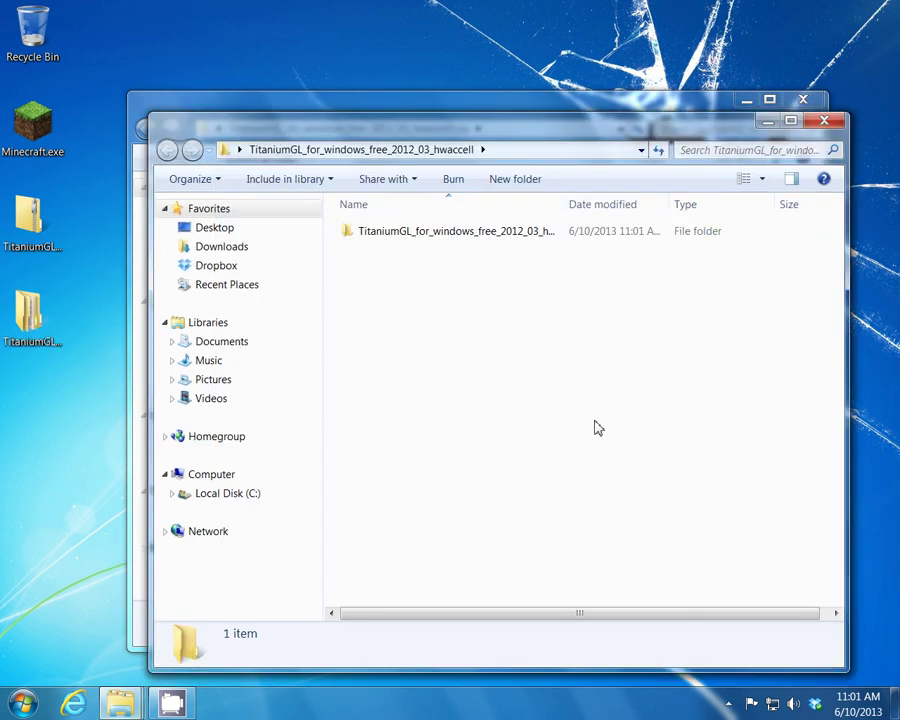
key("alt+F4")
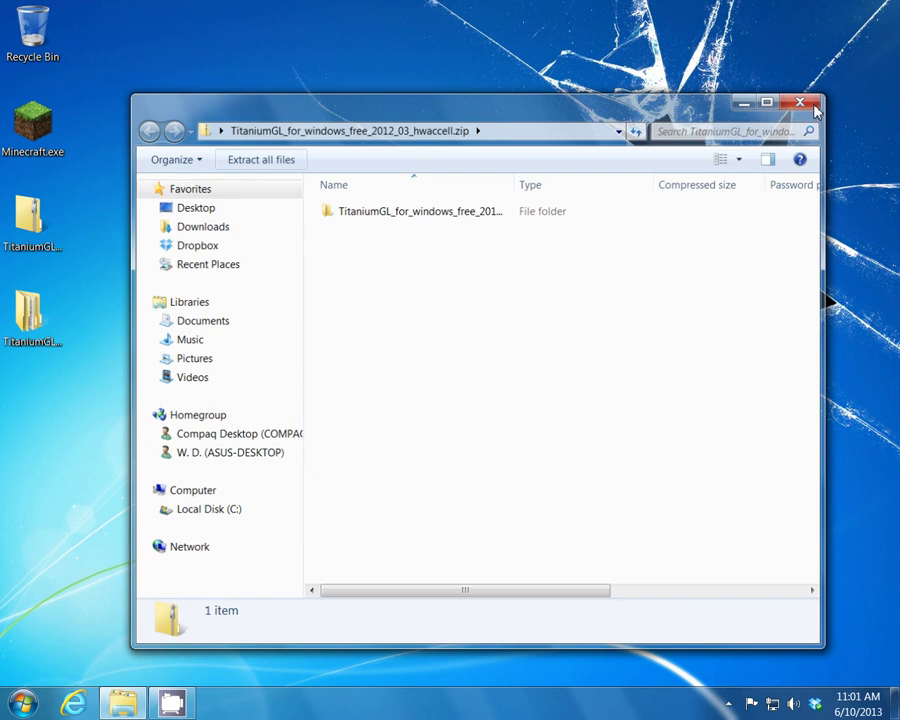
key("alt+F4")
- Delete the TitaniumGL zip to the Recycle Bin and open the extracted folder
left_click(44, 230)
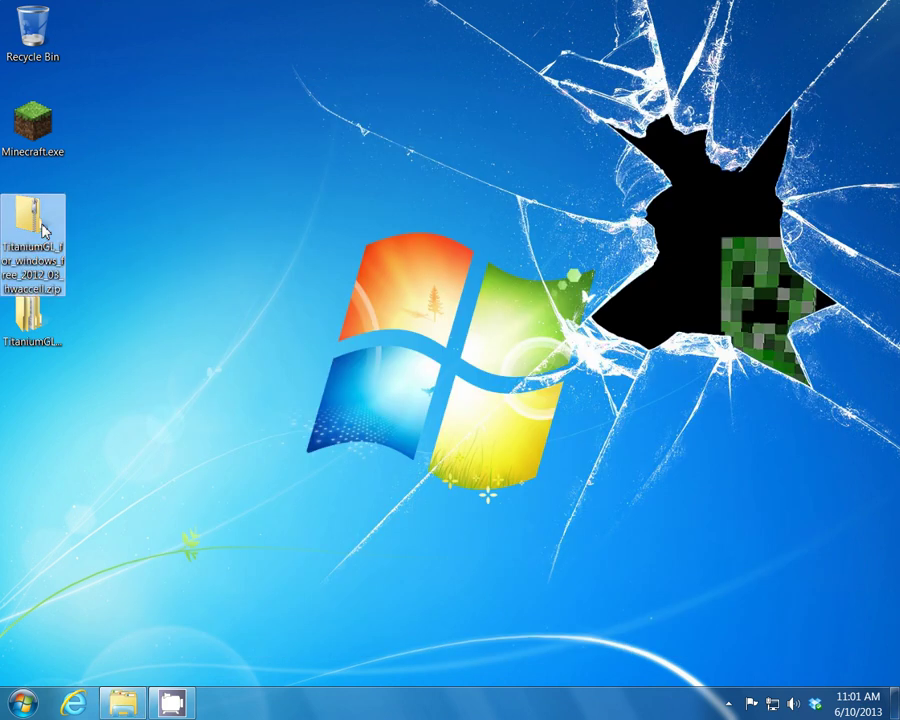
right_click(44, 230)
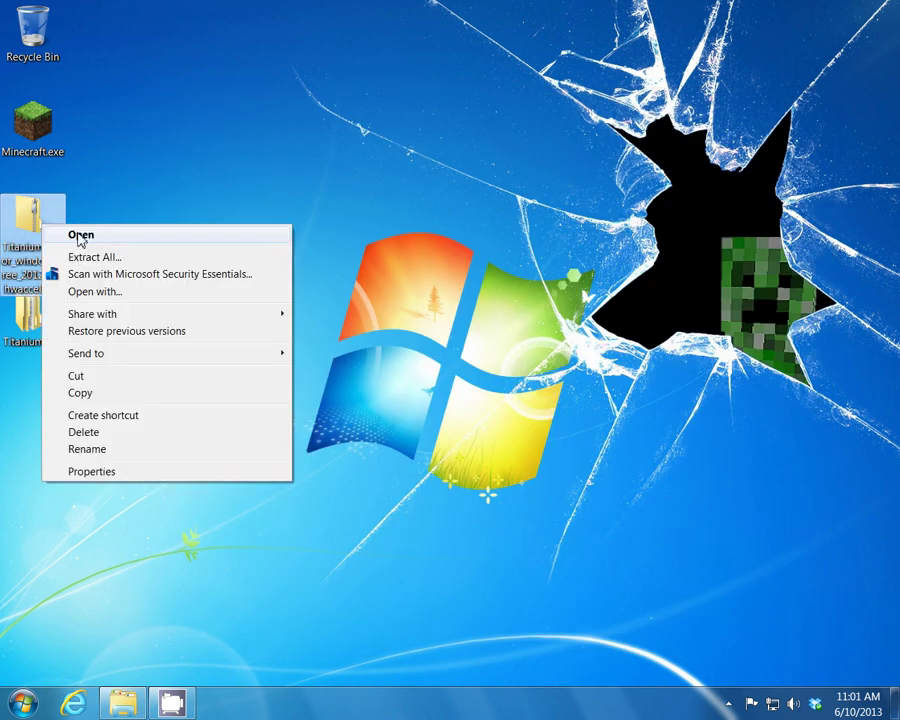
left_click(120, 430)
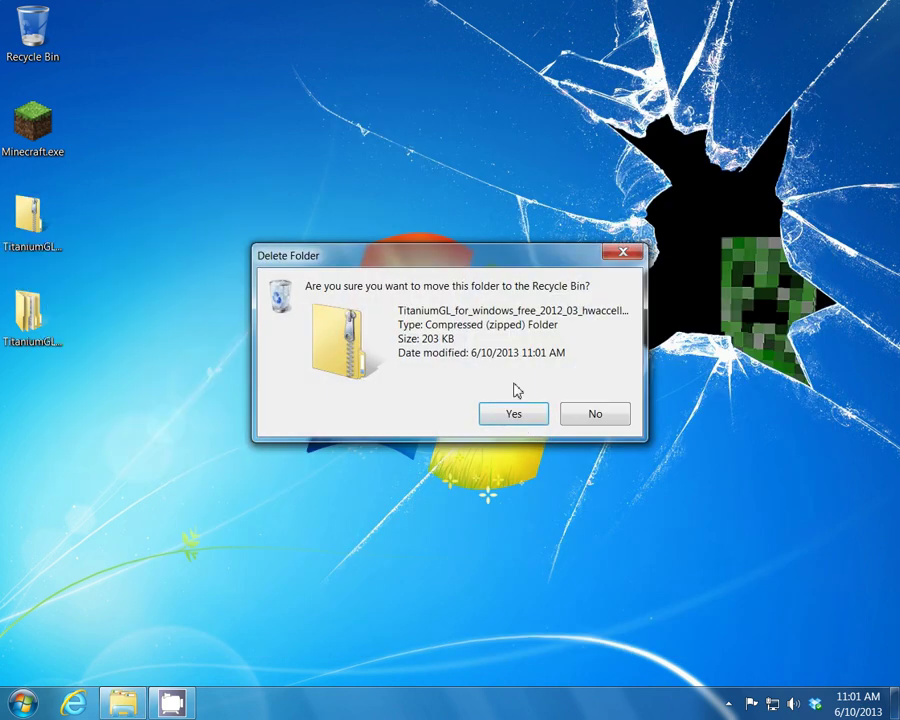
left_click(522, 416)
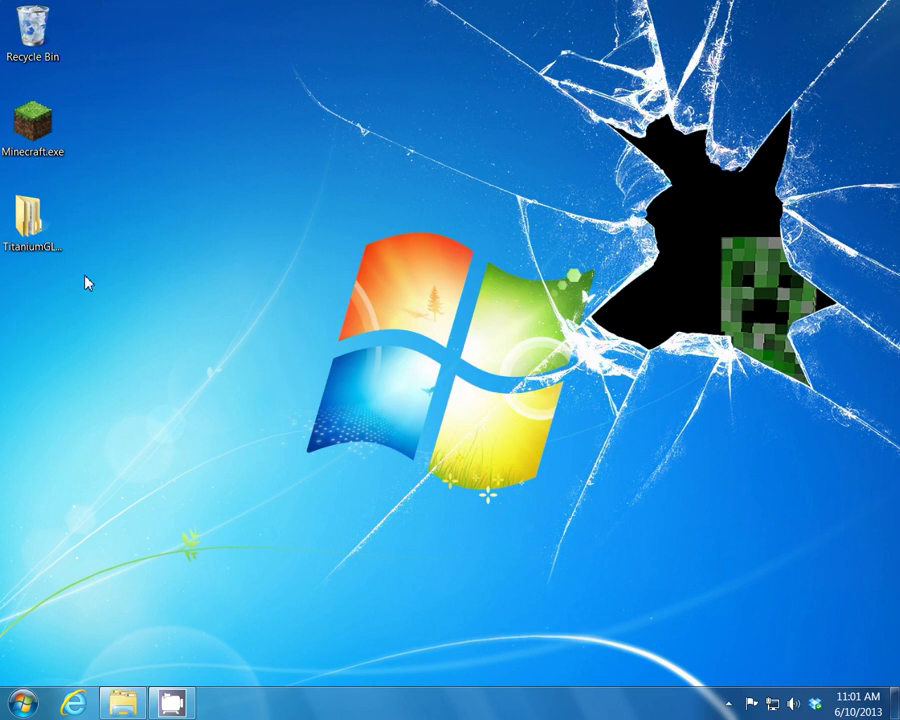
double_click(27, 225)
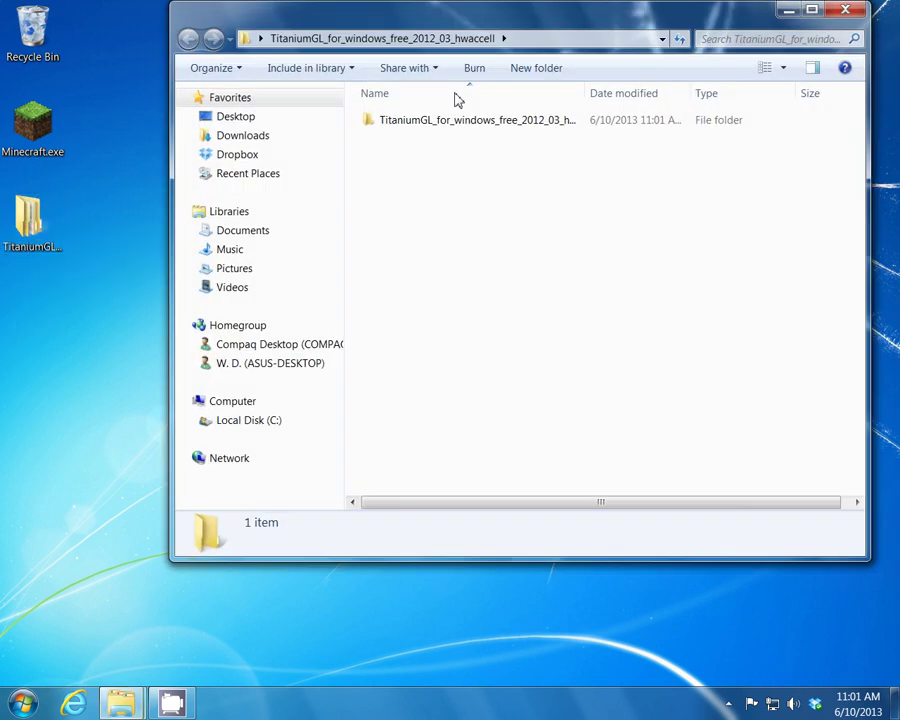
- Move TitaniumGL's opengl32.dll from the TitaniumGL subfolder onto the desktop
double_click(418, 123)
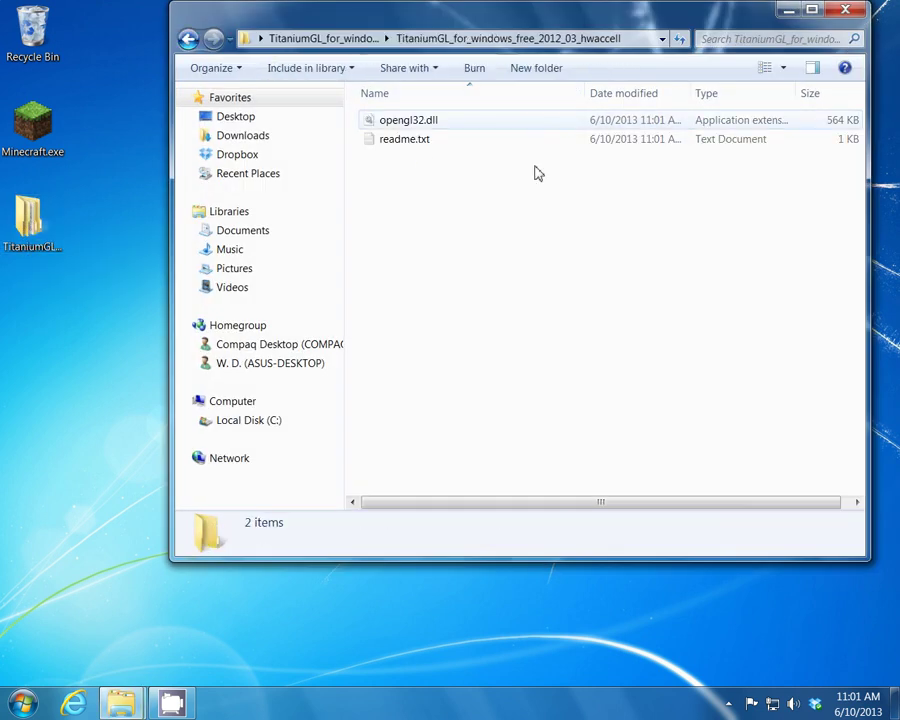
left_click(411, 126)
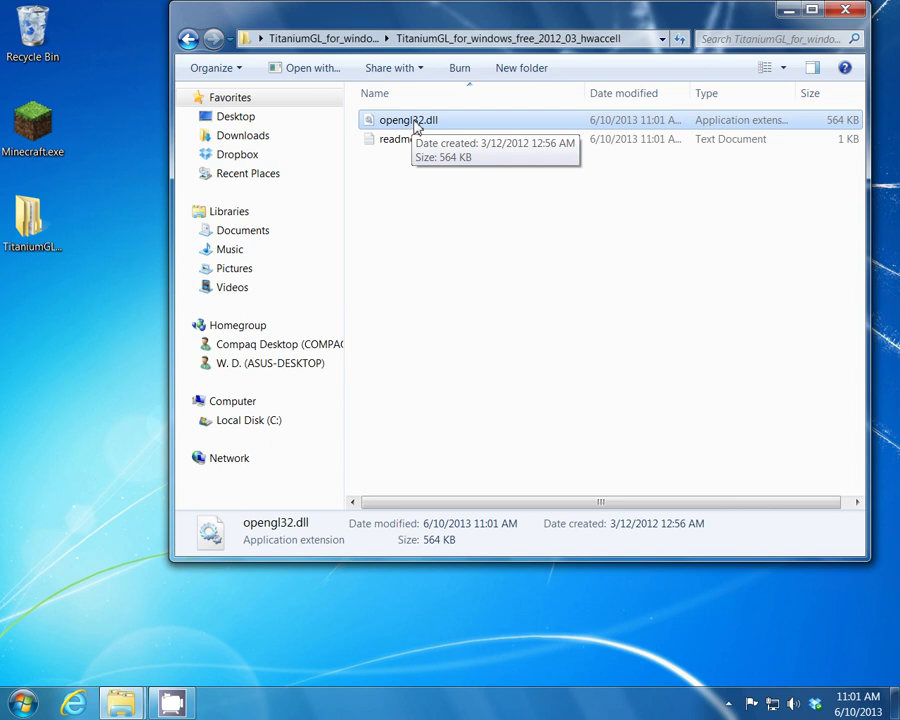
right_click(414, 126)
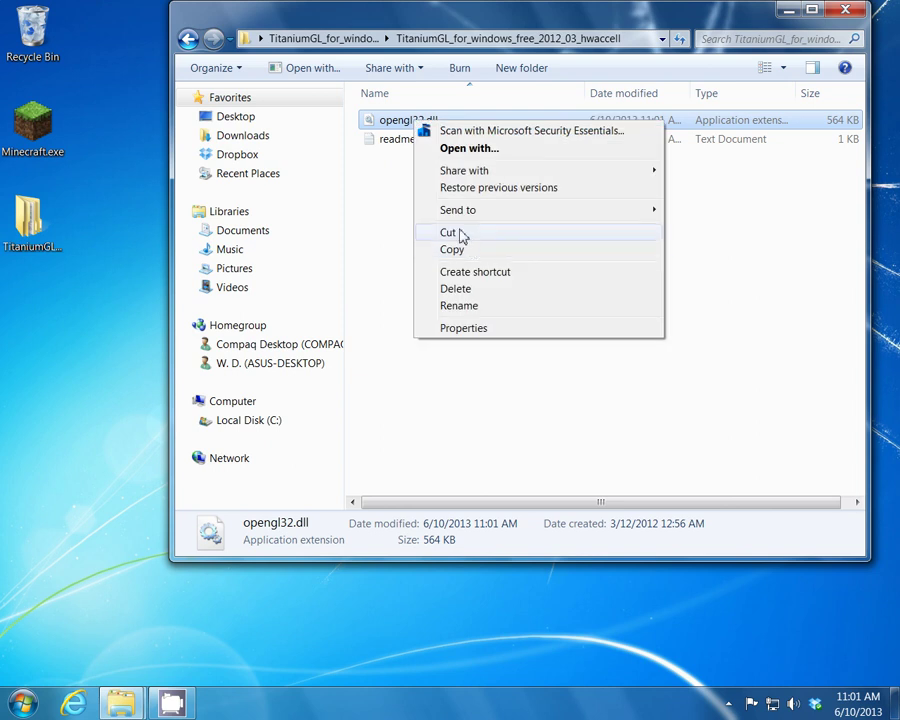
left_click(389, 122)
left_click_drag(388, 122, 72, 388)
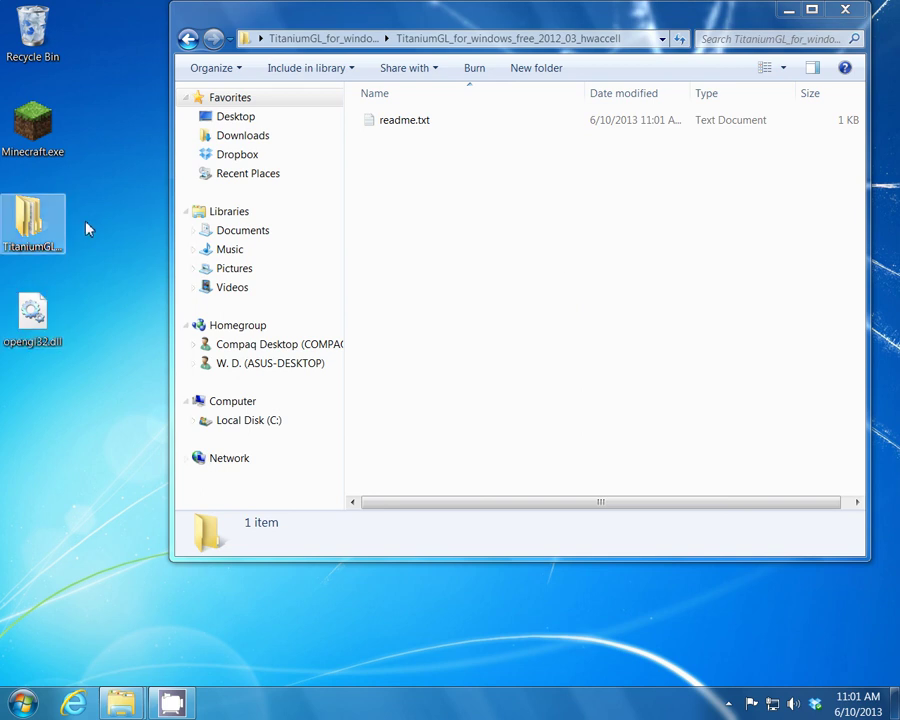
- Close the folder window and delete the extracted TitaniumGL folder from the desktop
left_click(846, 10)
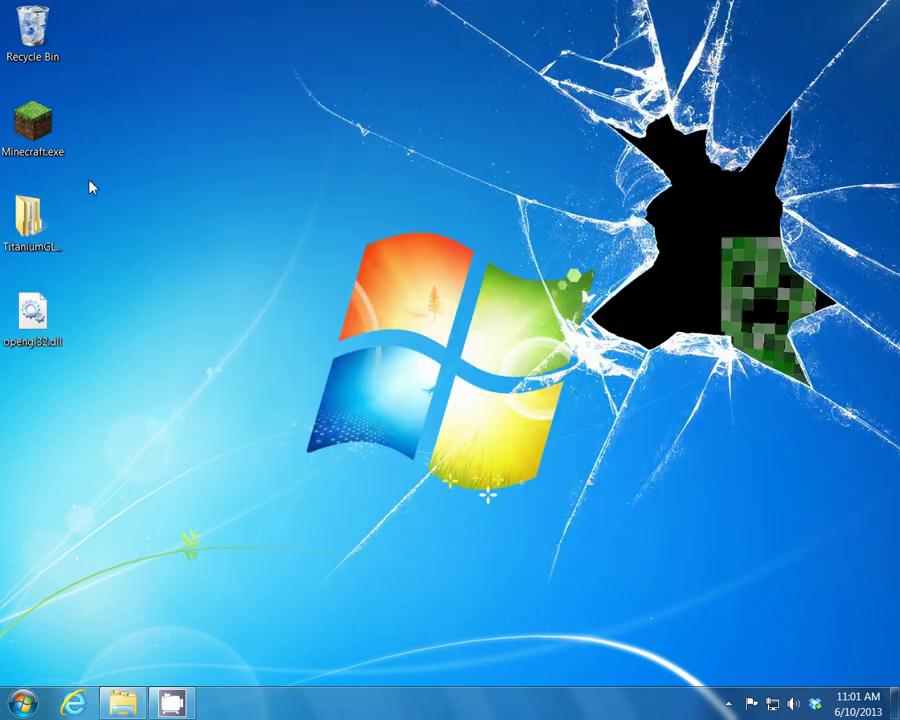
left_click(30, 230)
right_click(30, 230)
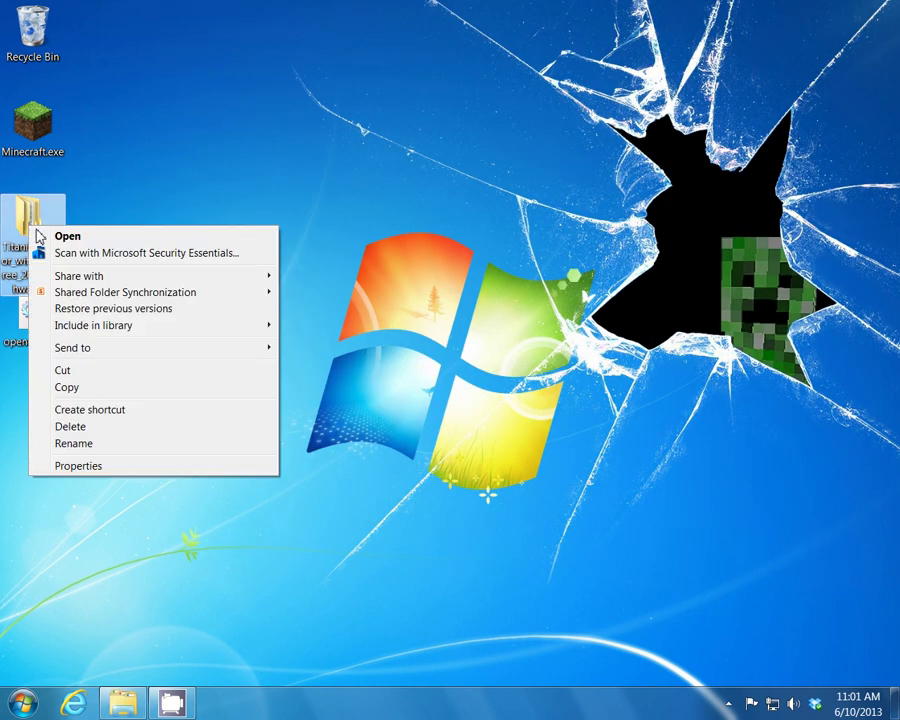
left_click(88, 428)
key("Return")
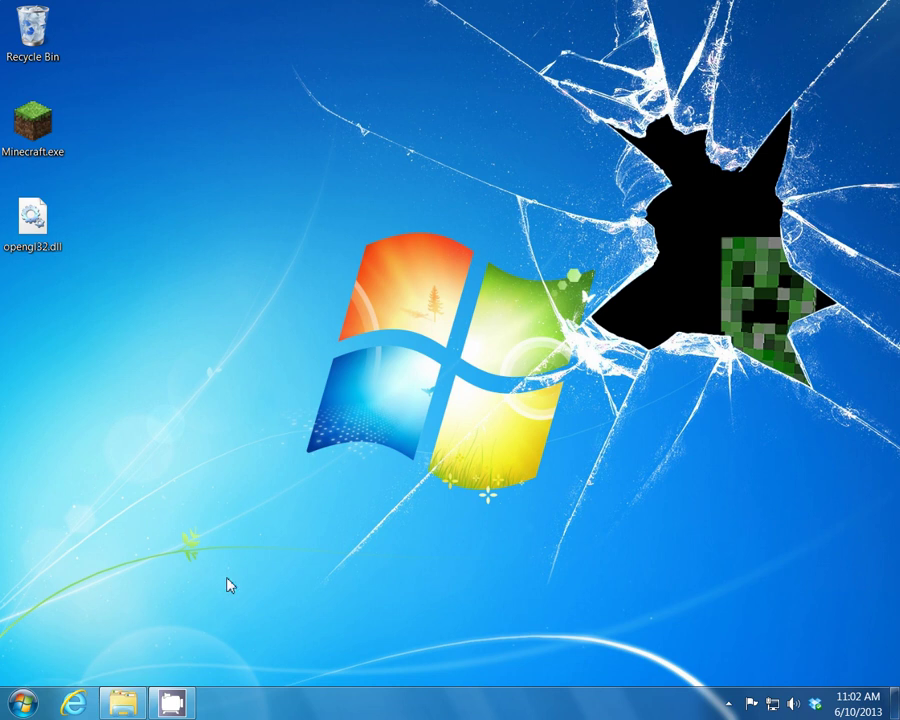
- In the System32 window, rename opengl32.dll to 'opengl32 OLD.dll'
left_click(126, 708)
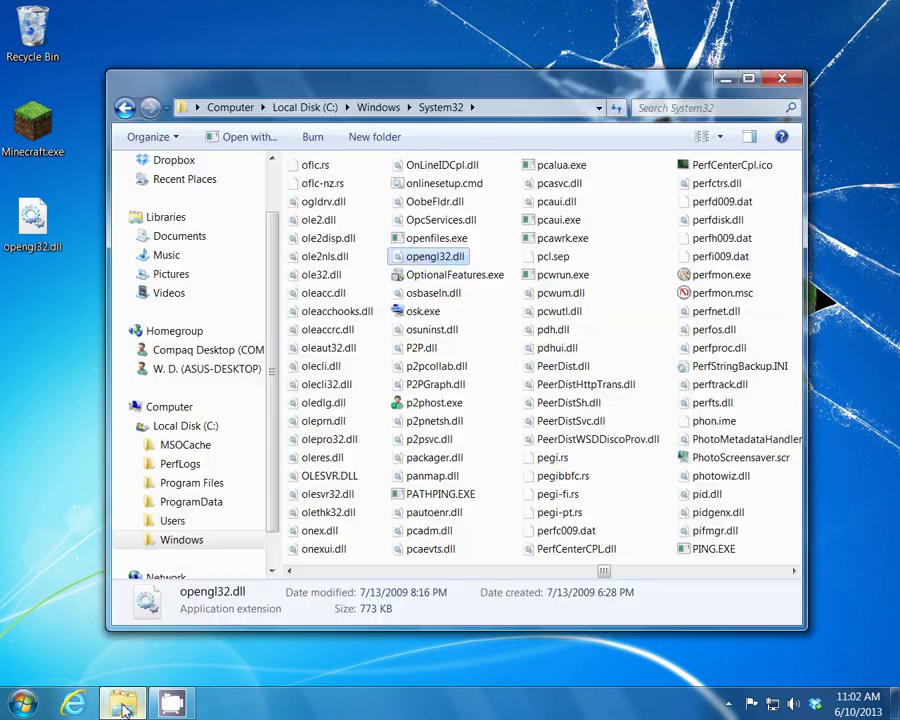
left_click_drag(574, 68, 722, 103)
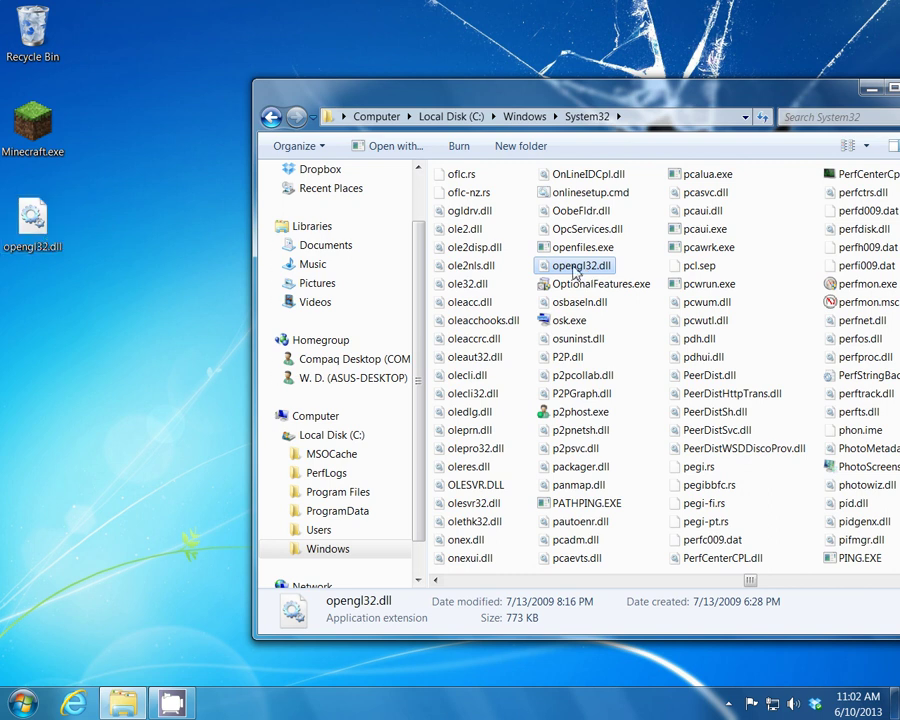
mouse_move(590, 270)
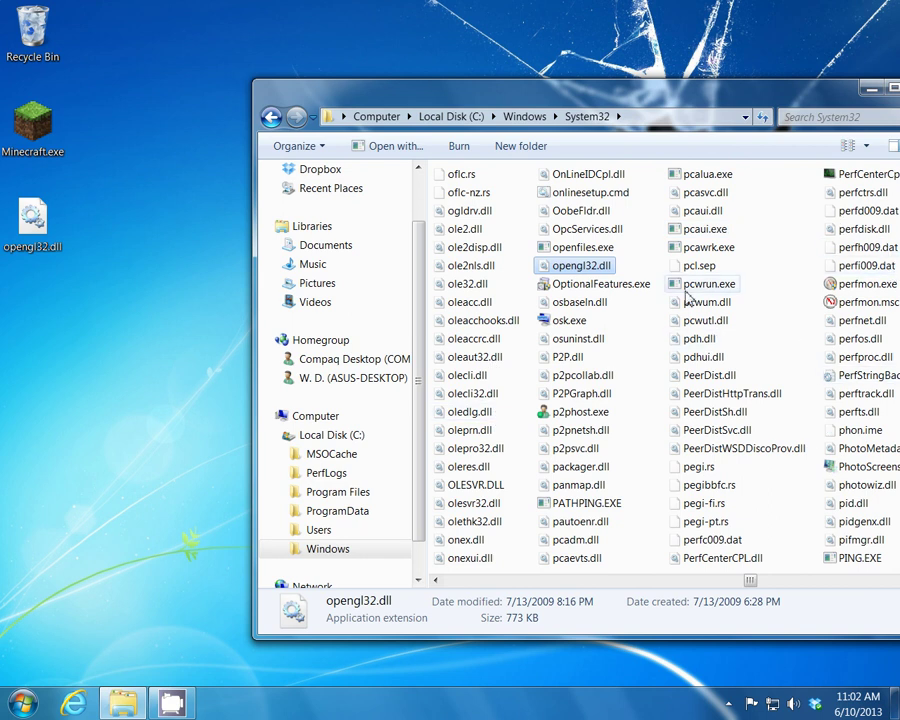
left_click(593, 268)
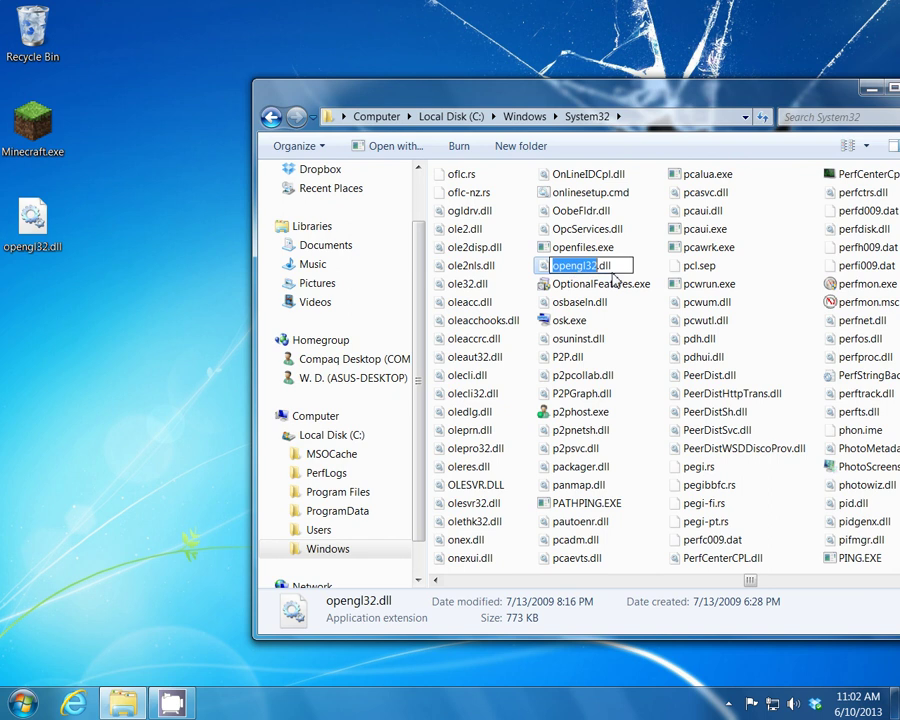
key("End")
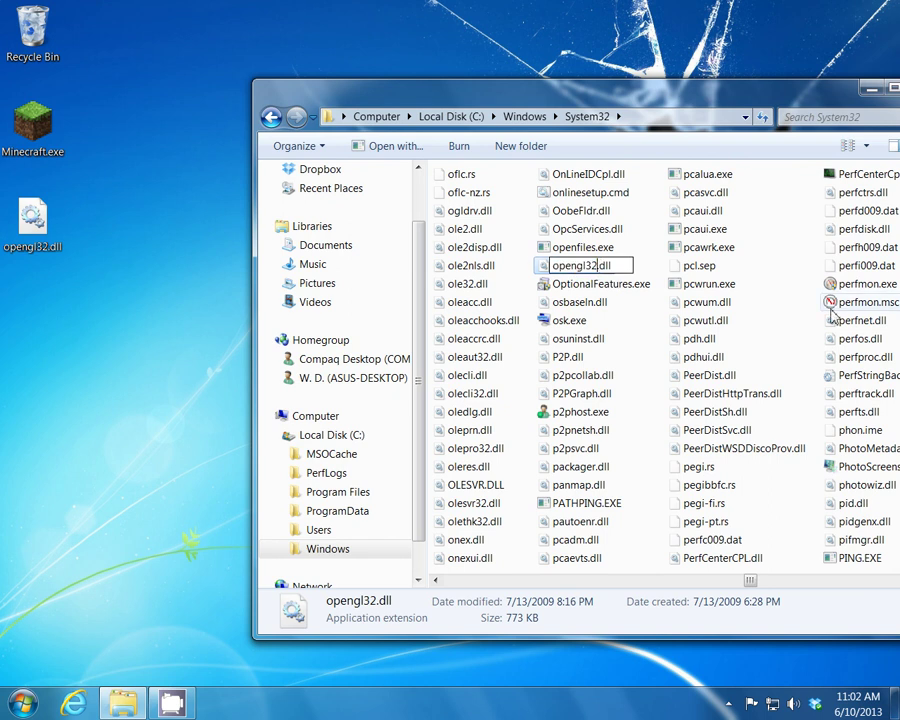
key("Left")
key("Left")
key("Left")
key("Left")
type("OLD")
key("Return")
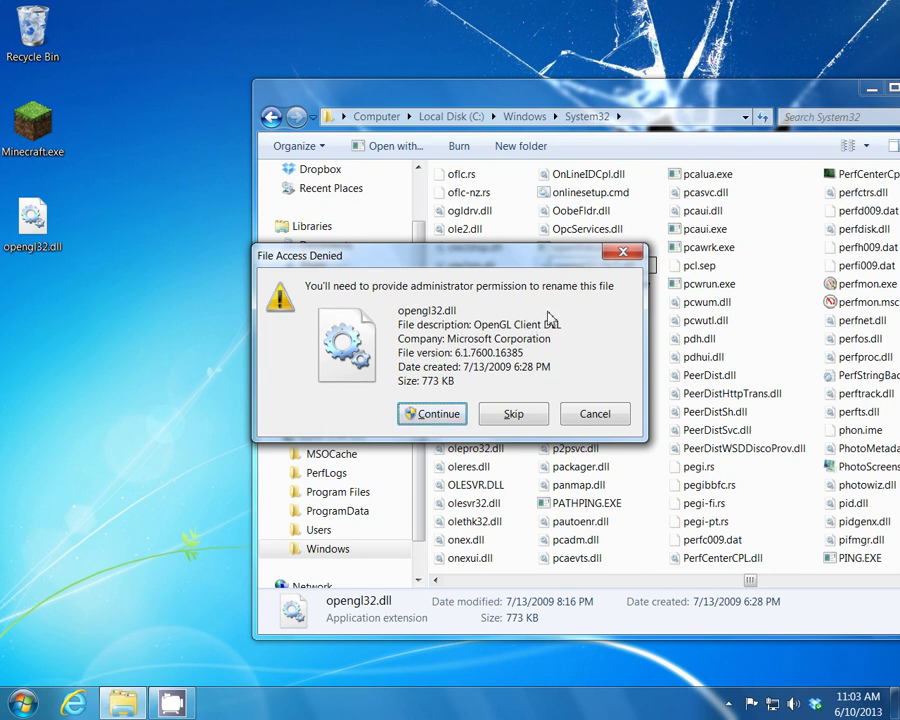
- Grant administrator permission, retry the denied rename twice, then cancel it
left_click(436, 418)
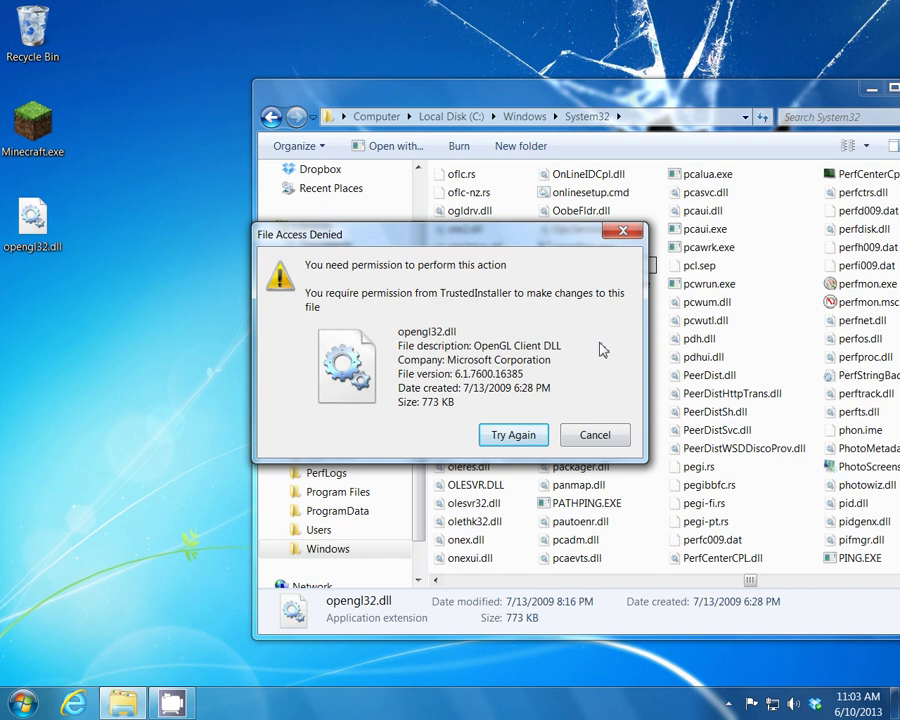
left_click(522, 437)
left_click(520, 440)
left_click(606, 435)
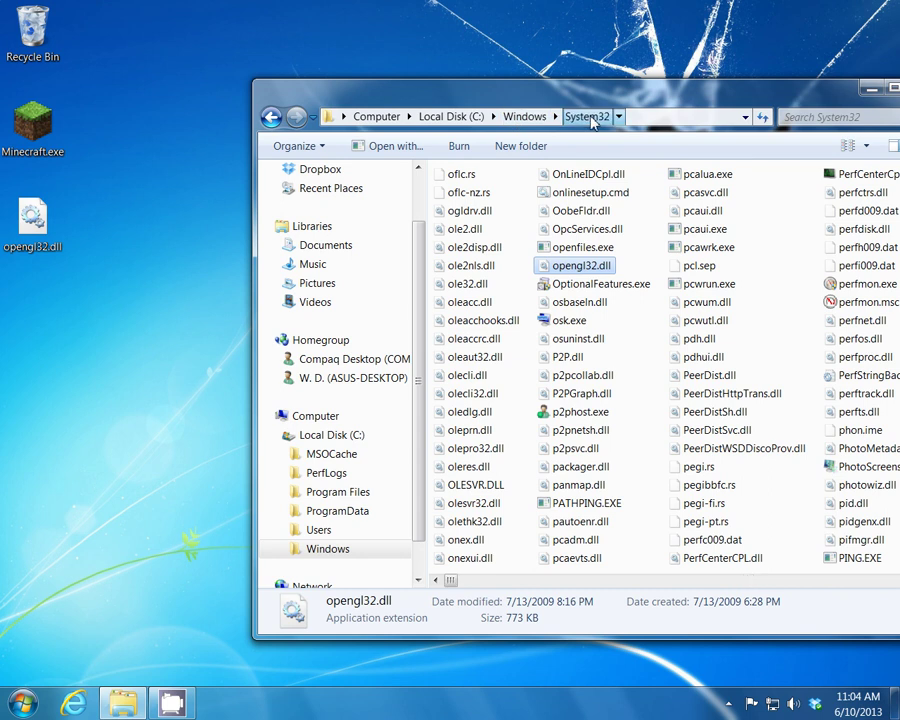
- Refresh System32, go up to the Windows folder, then close that Explorer window
left_click(586, 117)
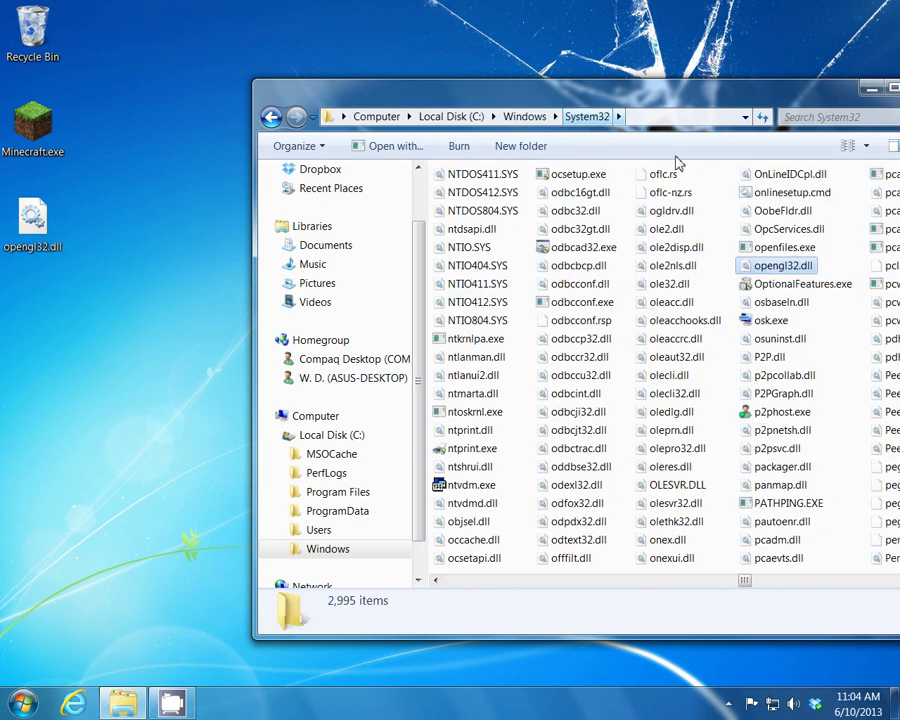
left_click(510, 117)
left_click_drag(661, 108, 549, 98)
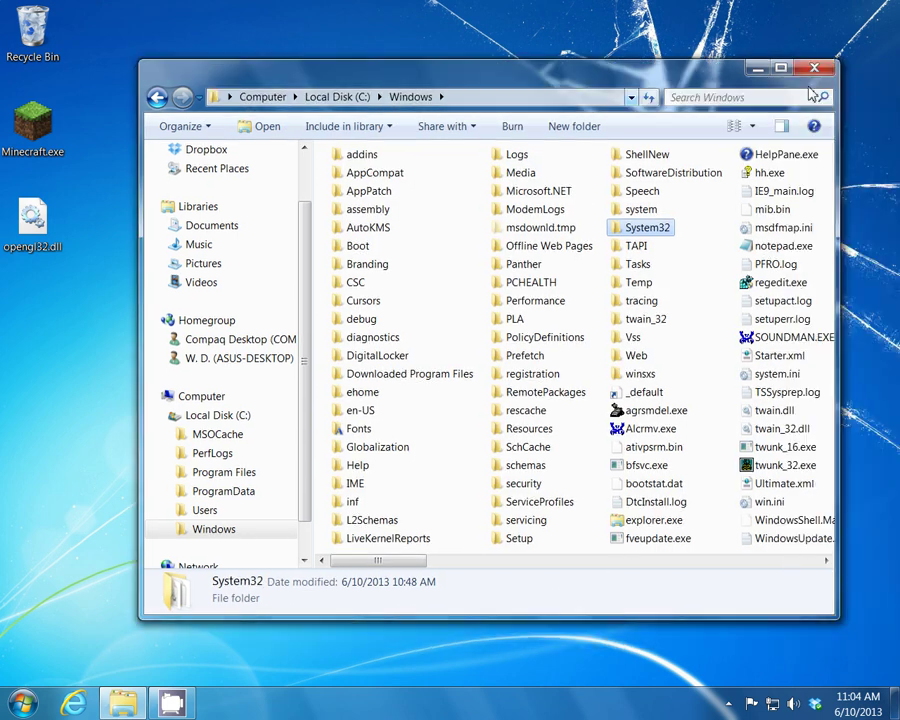
key("alt+F4")
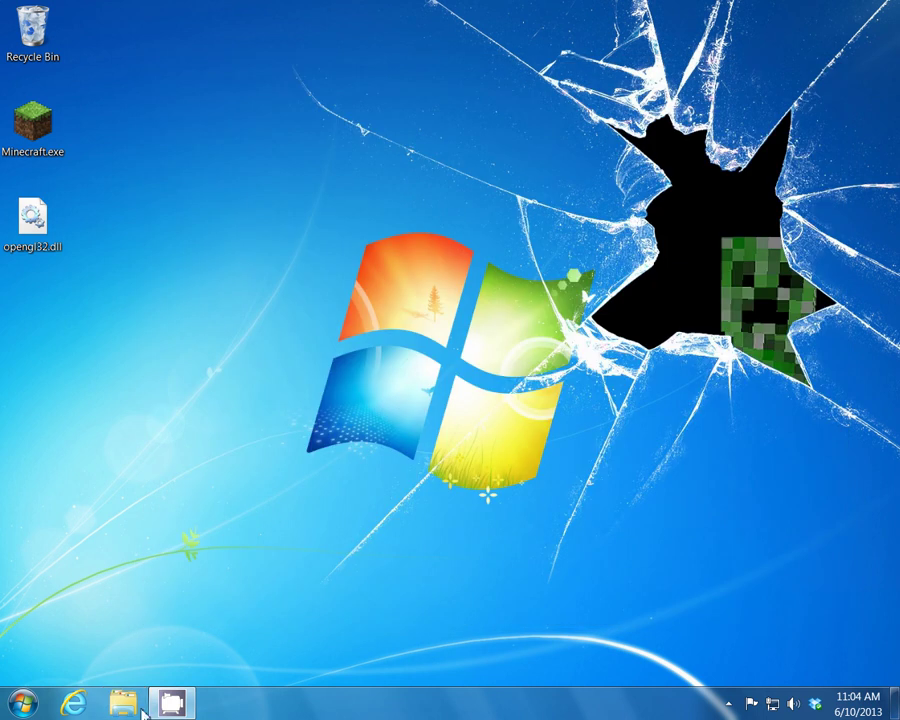
- In a new Explorer window, open C:\Windows and select the System32 folder
left_click(125, 705)
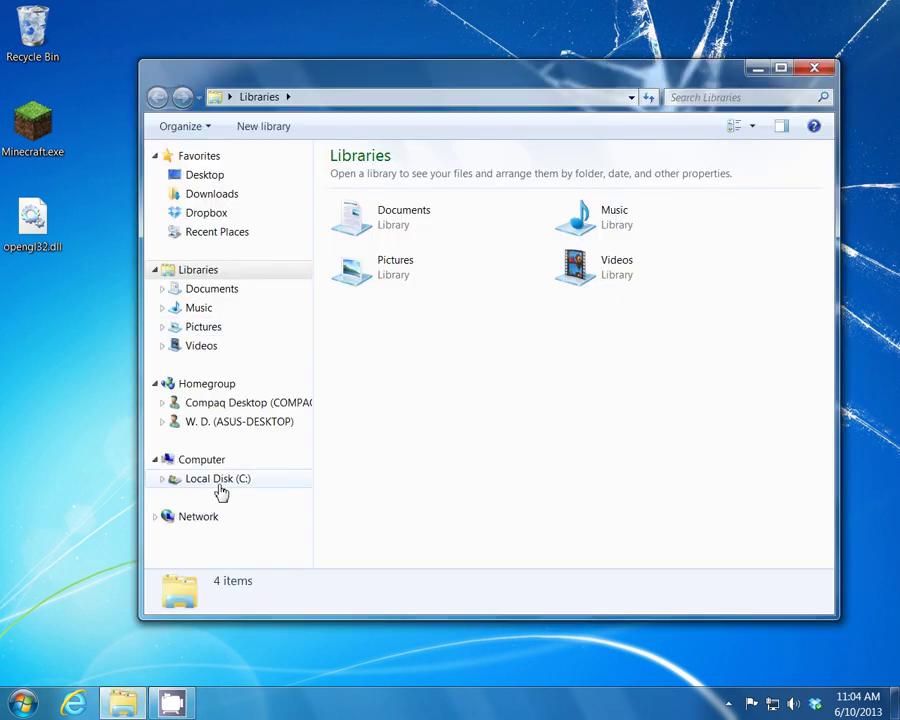
left_click(220, 486)
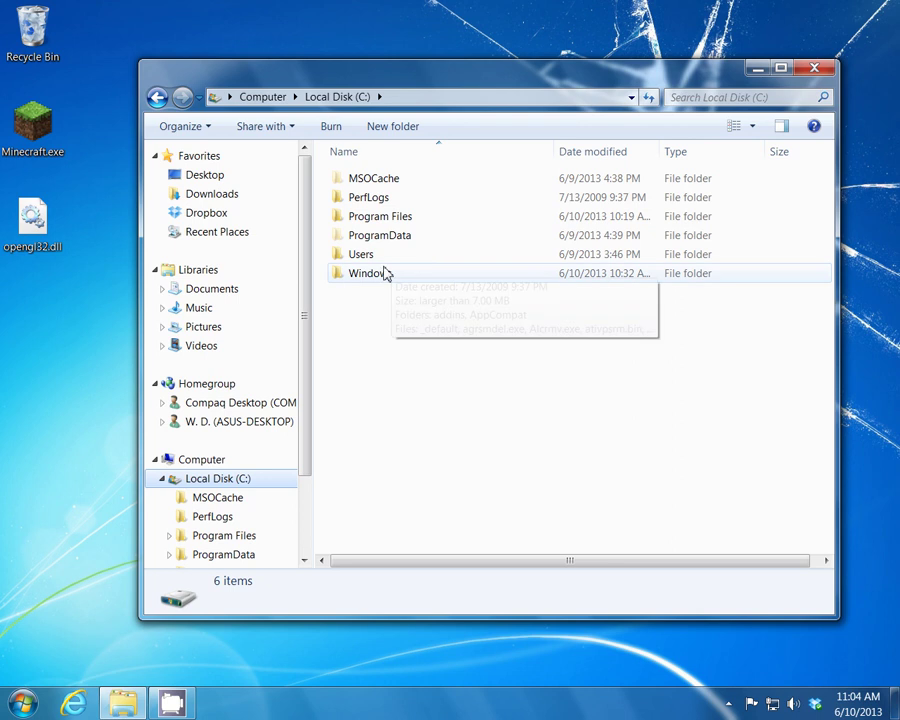
double_click(385, 271)
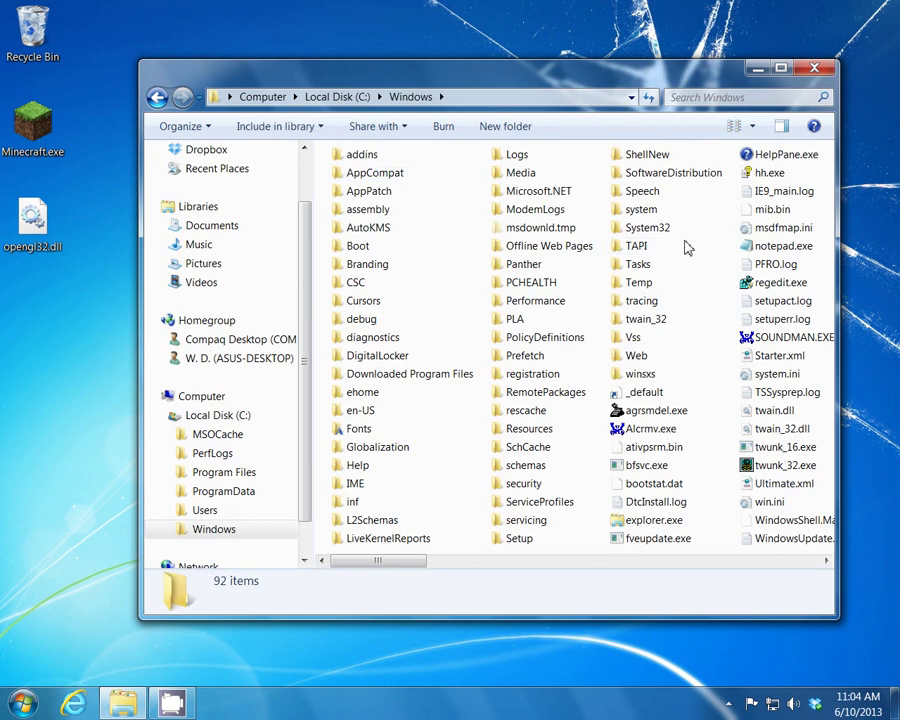
left_click(657, 227)
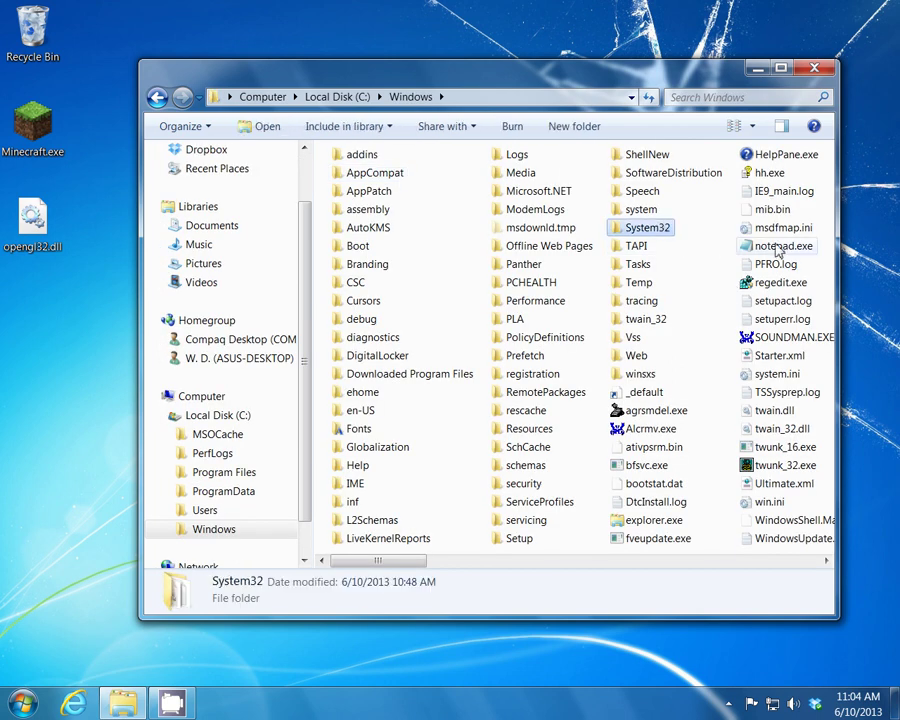
- View System32's owner under Properties > Security > Advanced > Owner
right_click(657, 230)
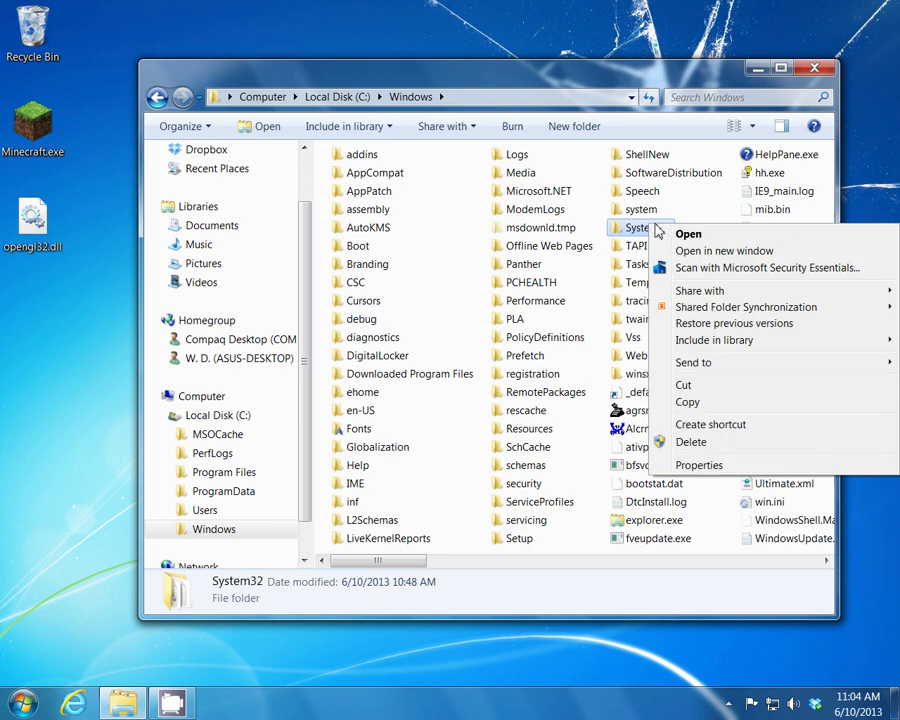
left_click(707, 466)
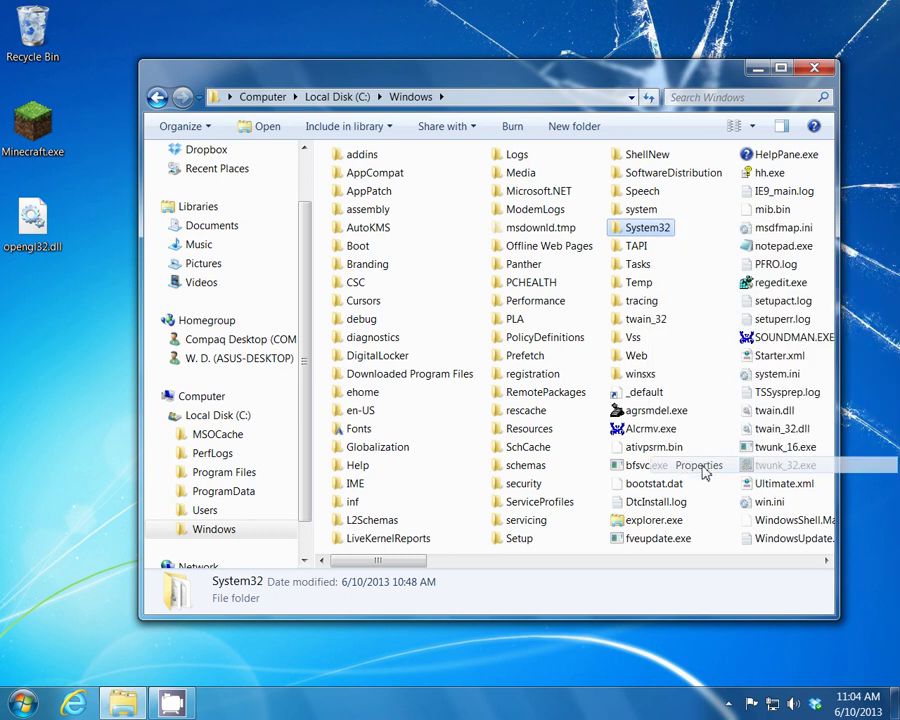
left_click_drag(730, 240, 480, 198)
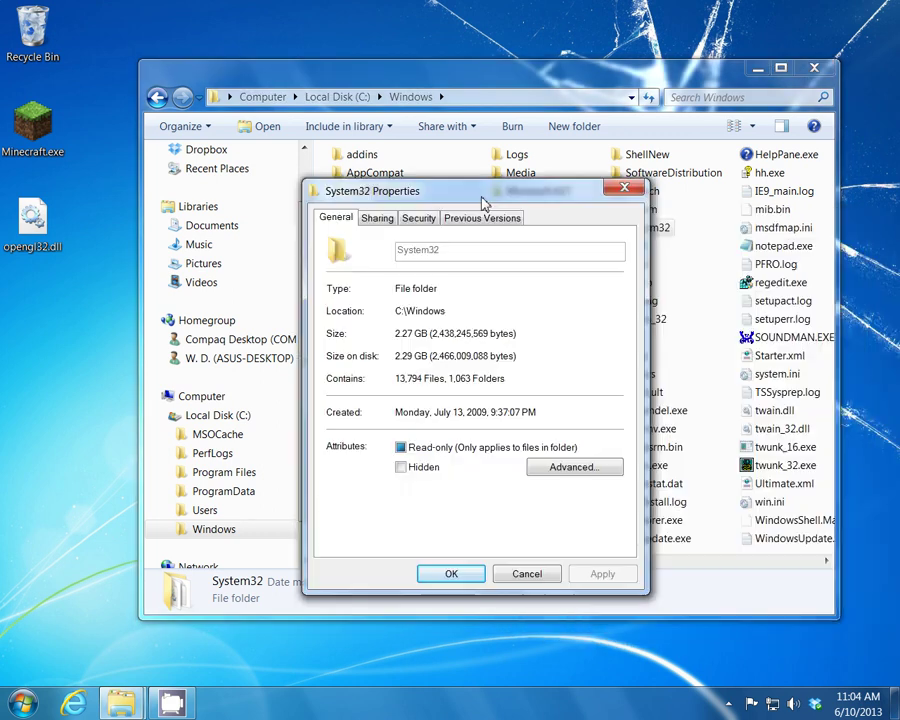
left_click(431, 220)
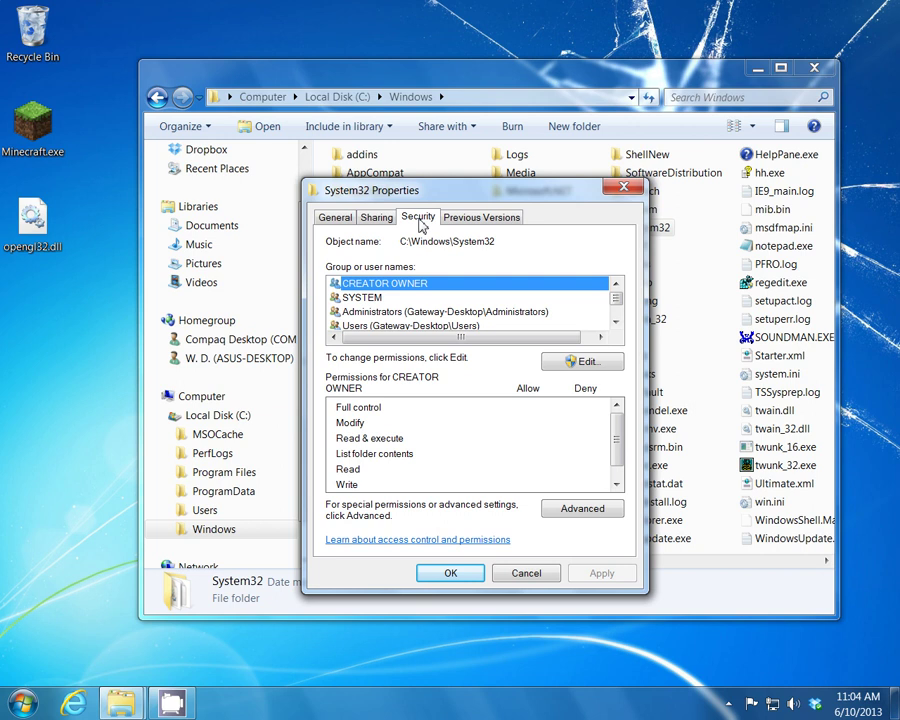
left_click(583, 509)
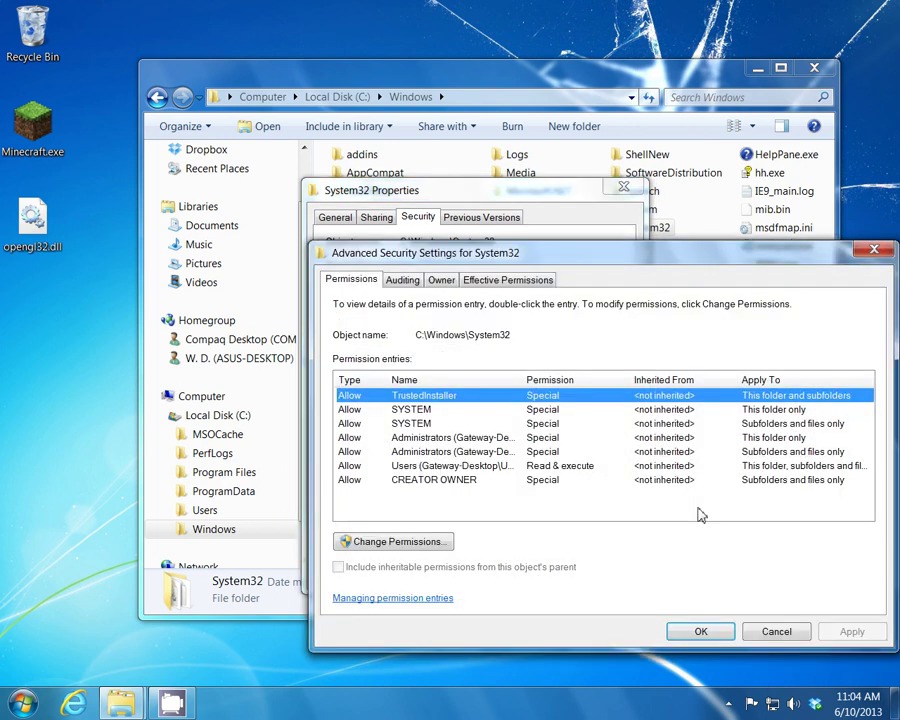
left_click(443, 281)
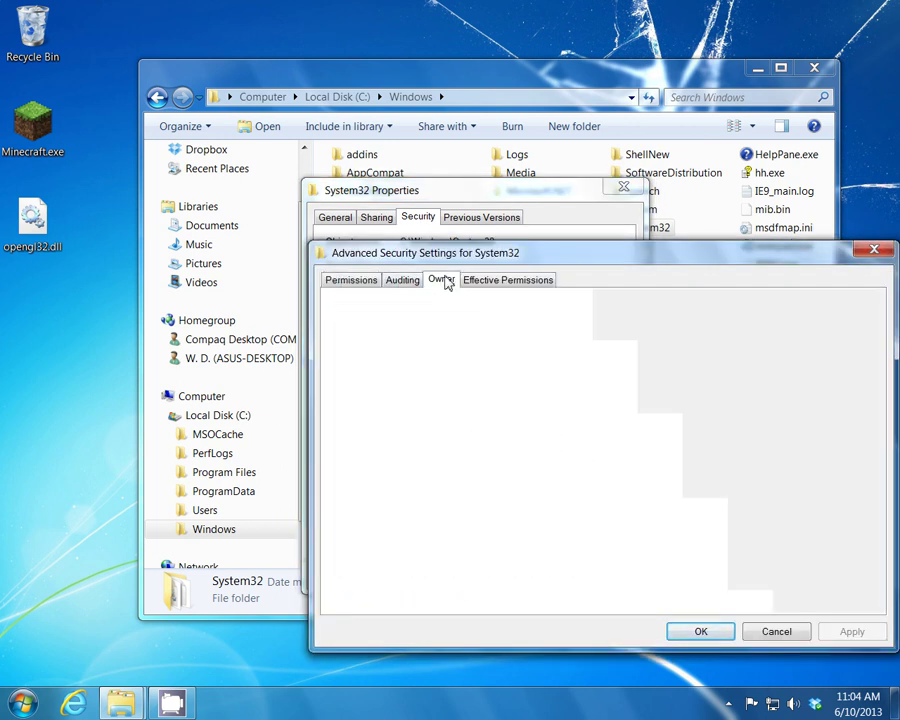